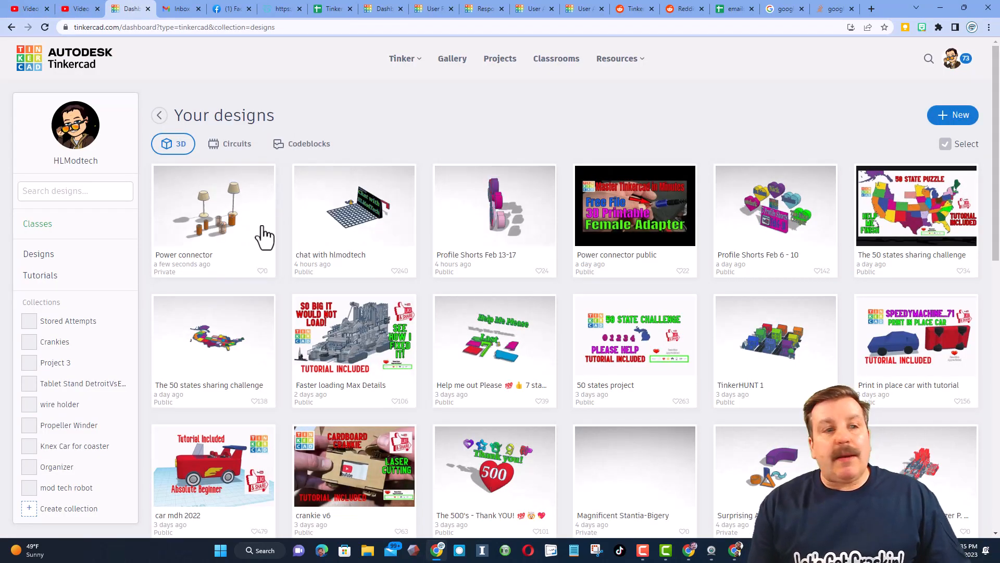
- Create a new 3D design and rename it "locked trick"
left_click(943, 117)
left_click(933, 157)
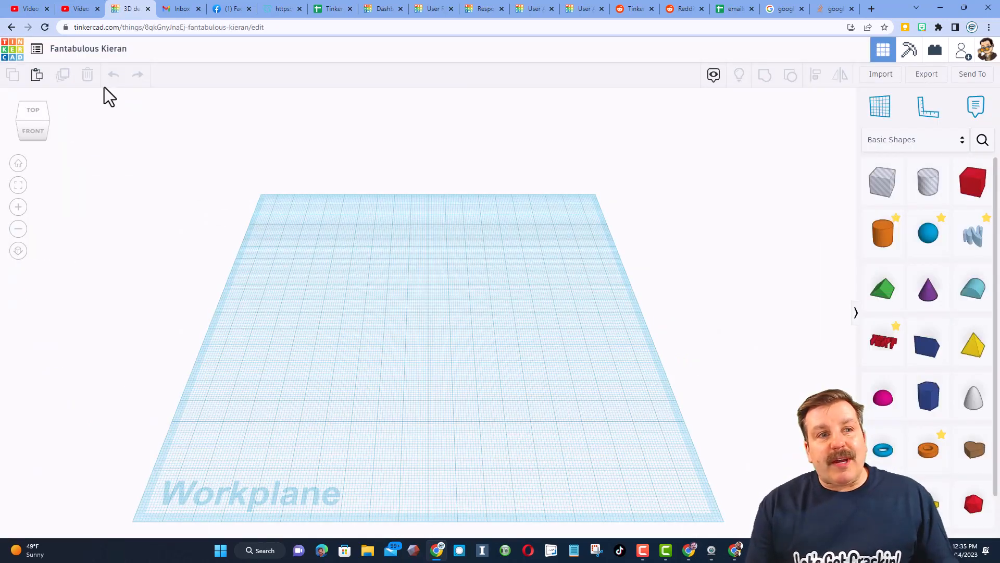
left_click(117, 50)
type("locked trick")
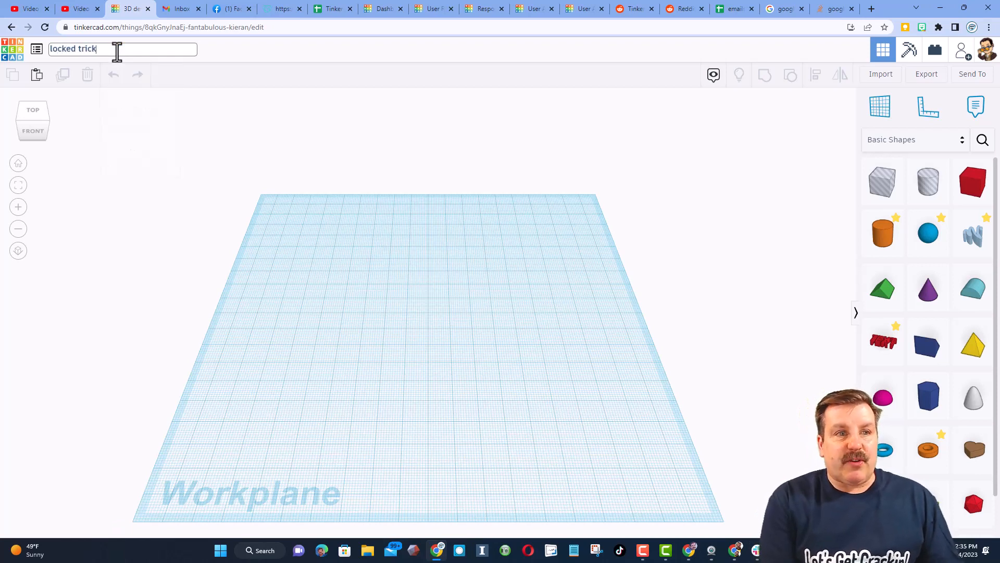
key("Return")
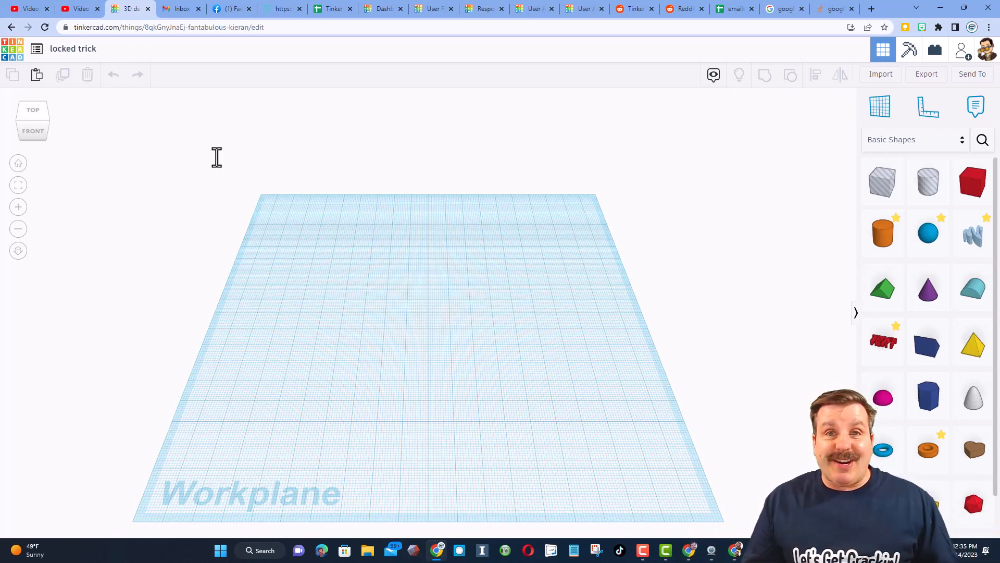
- Place the lamp from Featured Collections near the middle of the workplane and try to change its height
left_click(897, 141)
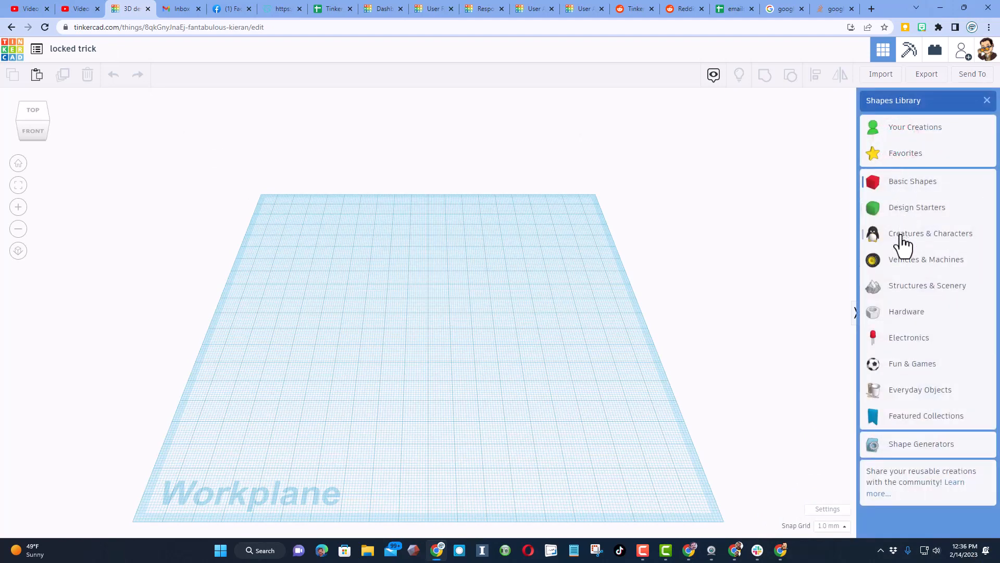
left_click(897, 420)
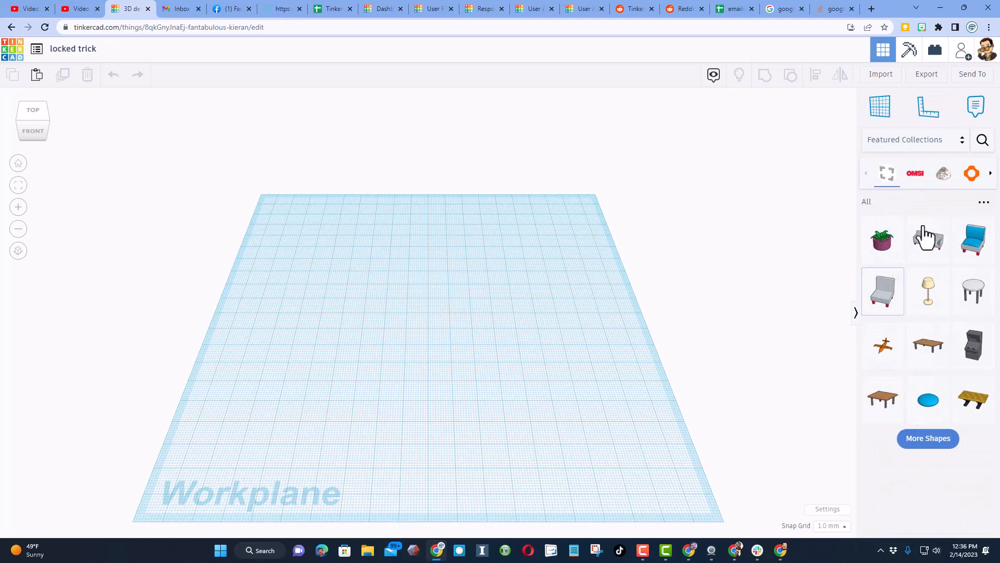
left_click(927, 294)
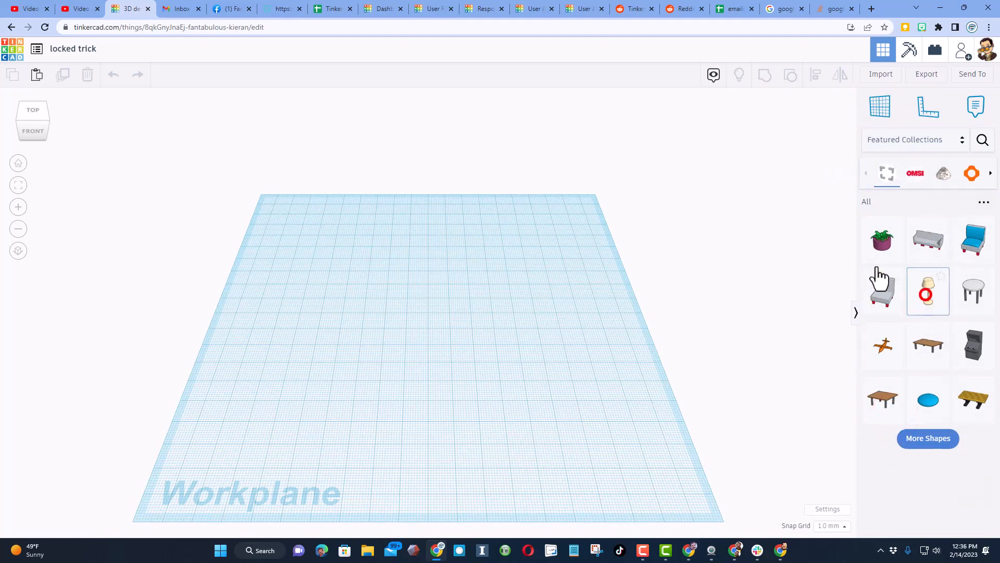
left_click(458, 340)
right_click_drag(464, 358, 467, 280)
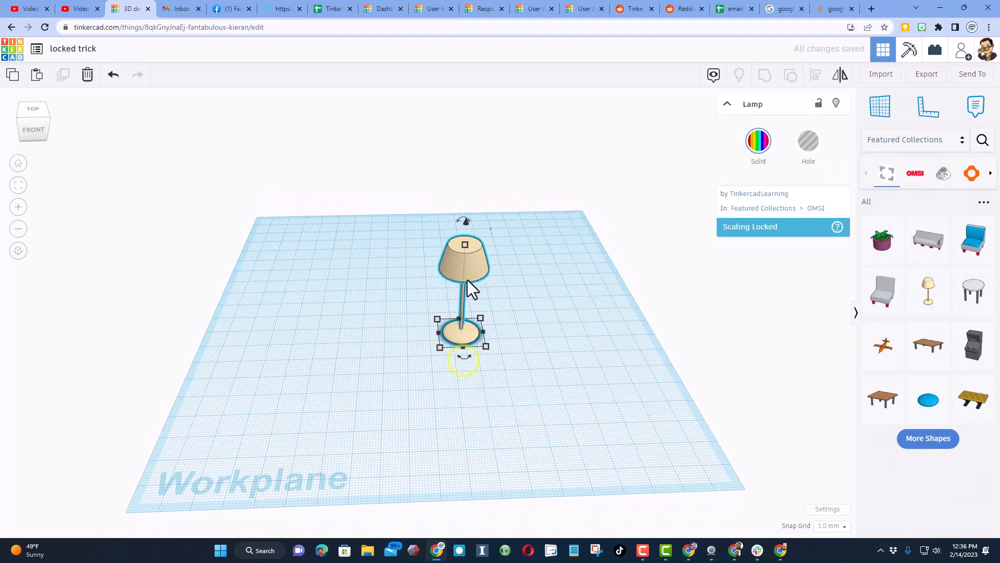
left_click(465, 246)
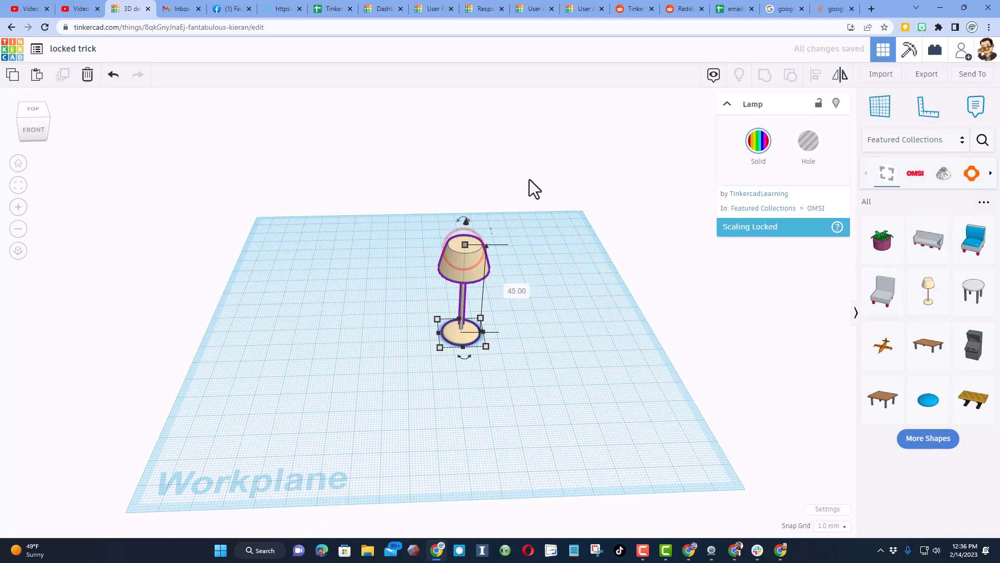
left_click(523, 339)
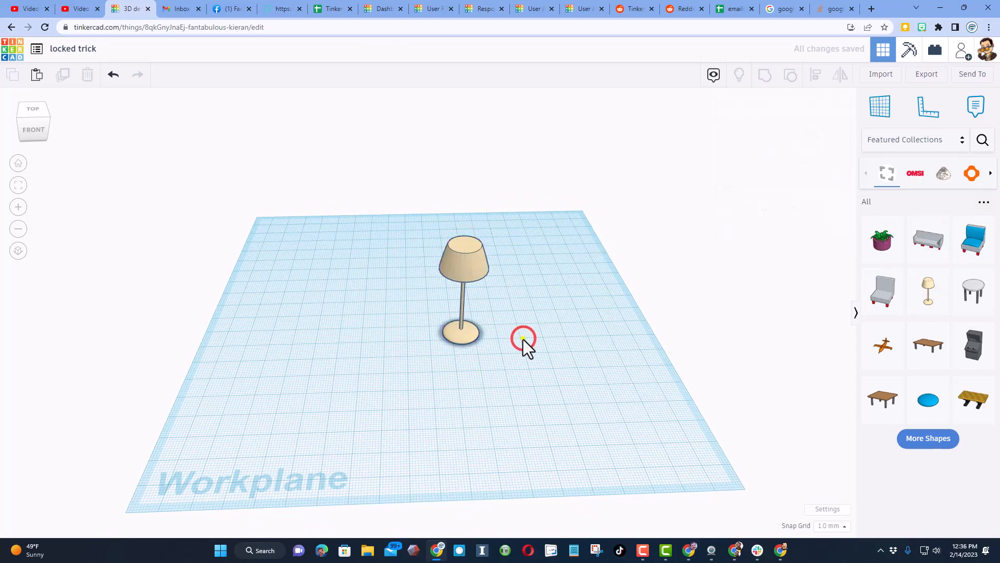
- Save the placed lamp as a custom shape named "lamp 2" in Your Creations, leaving its part size unlocked
scroll(521, 334, "up", 3)
scroll(518, 324, "up", 5)
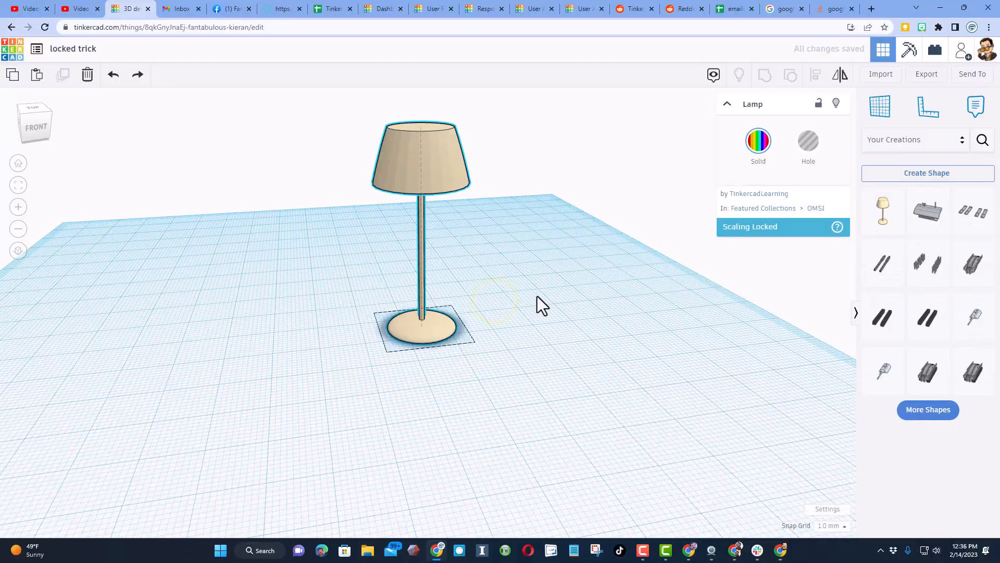
right_click_drag(537, 296, 520, 295)
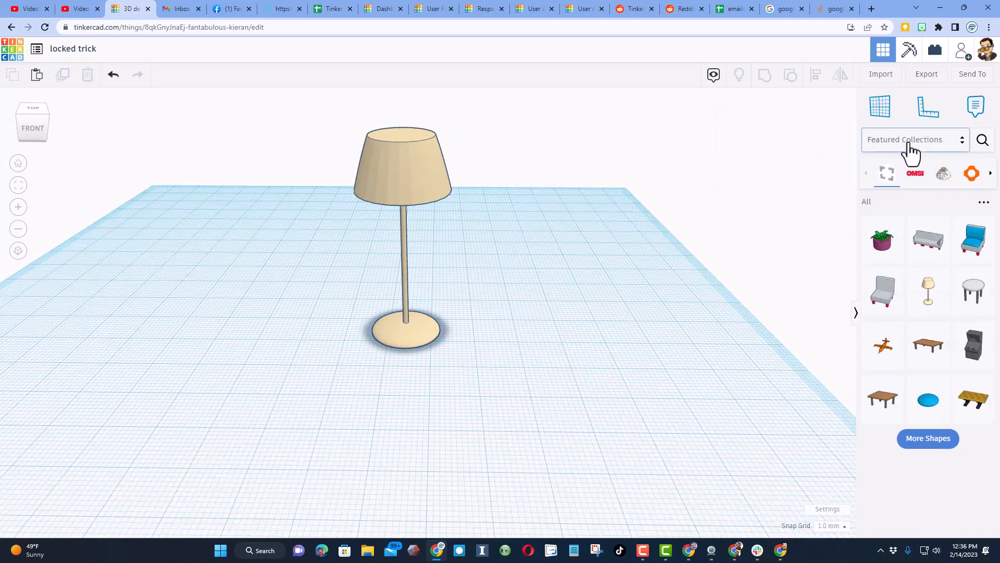
left_click(906, 141)
left_click(911, 136)
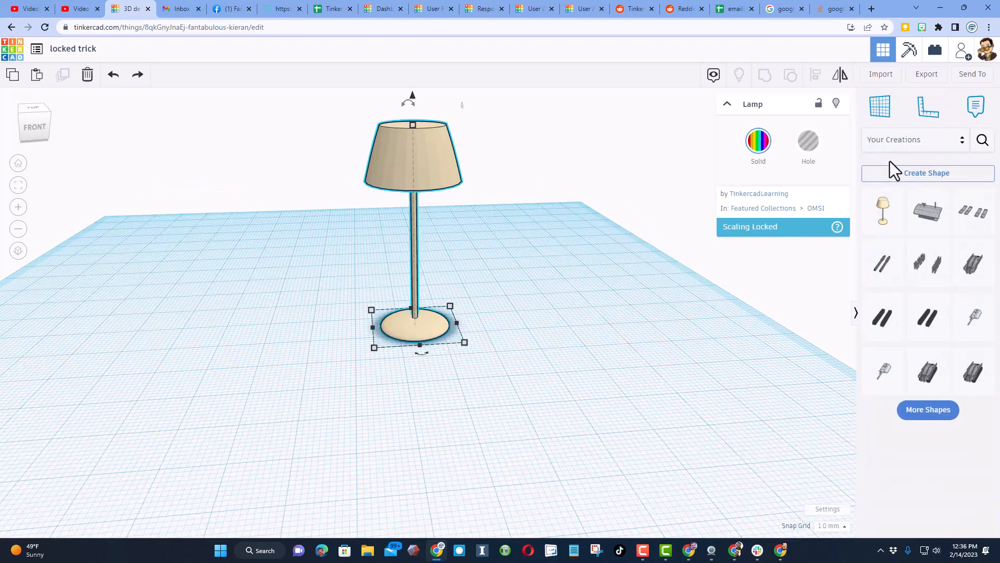
left_click(892, 174)
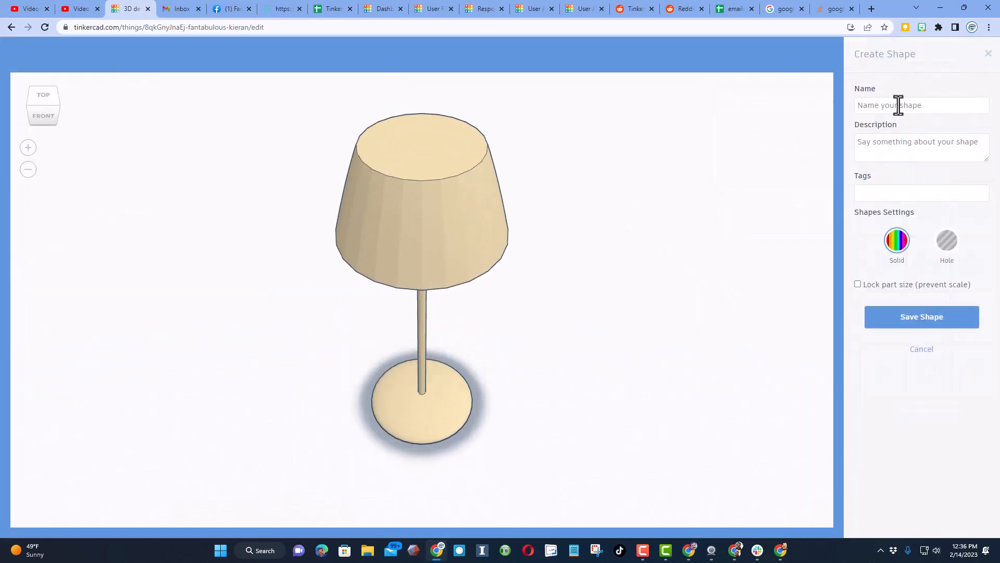
left_click(897, 104)
type("lamp 2")
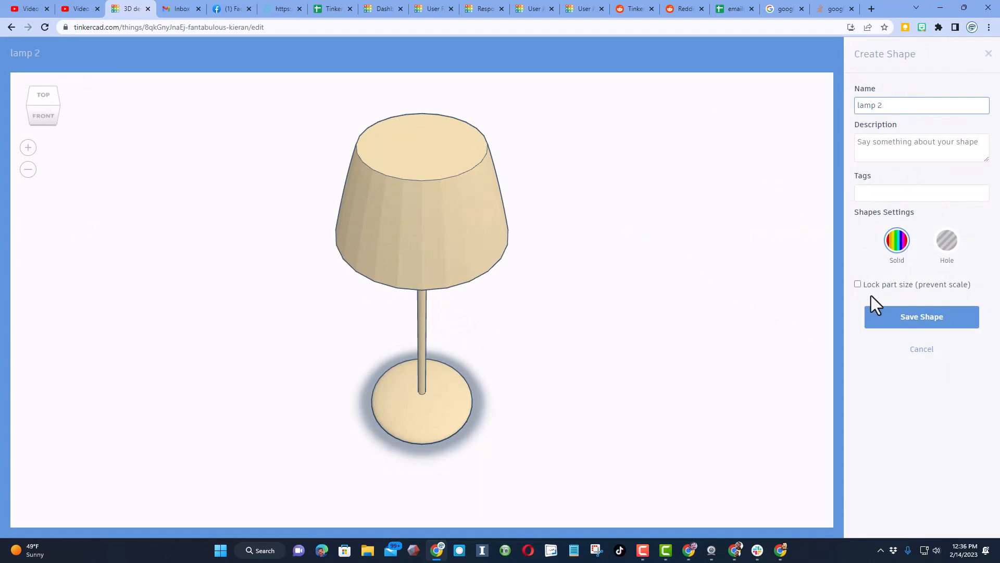
left_click(892, 319)
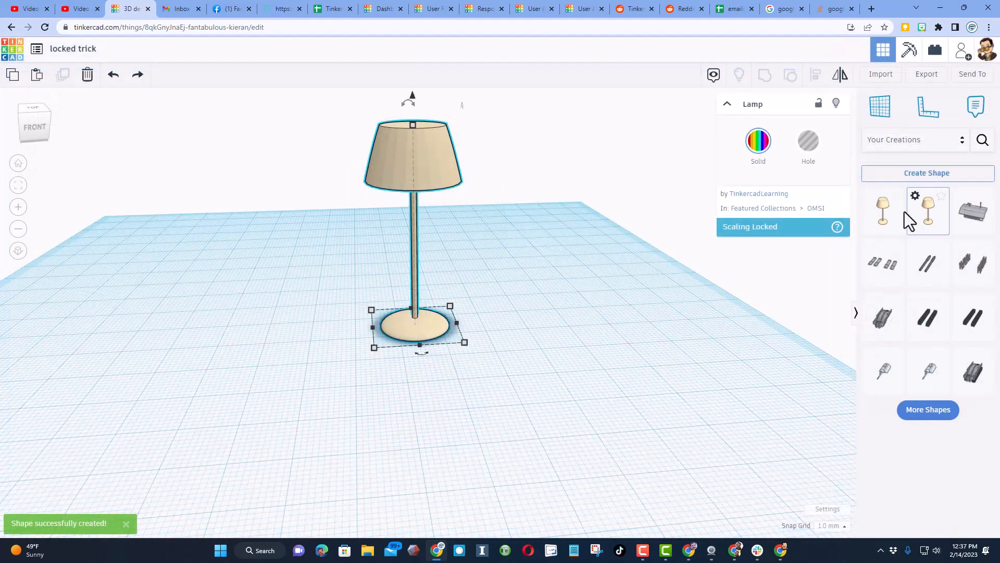
- Place the saved lamp 2 shape beside the original lamp and try resizing its height
left_click_drag(883, 214, 560, 357)
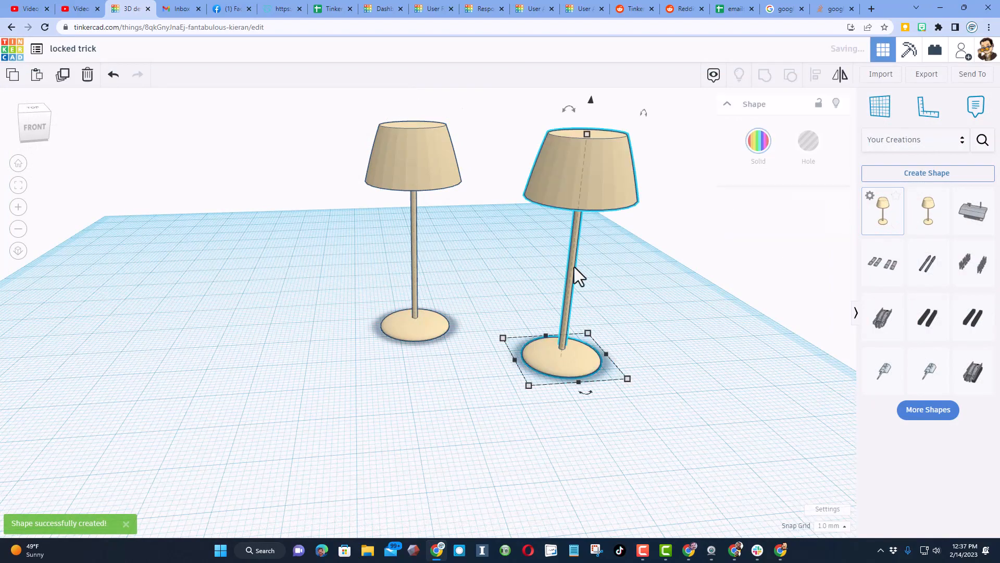
mouse_move(585, 136)
left_mouse_down()
mouse_move(604, 74)
mouse_move(586, 134)
left_mouse_up()
right_click_drag(590, 434, 576, 411)
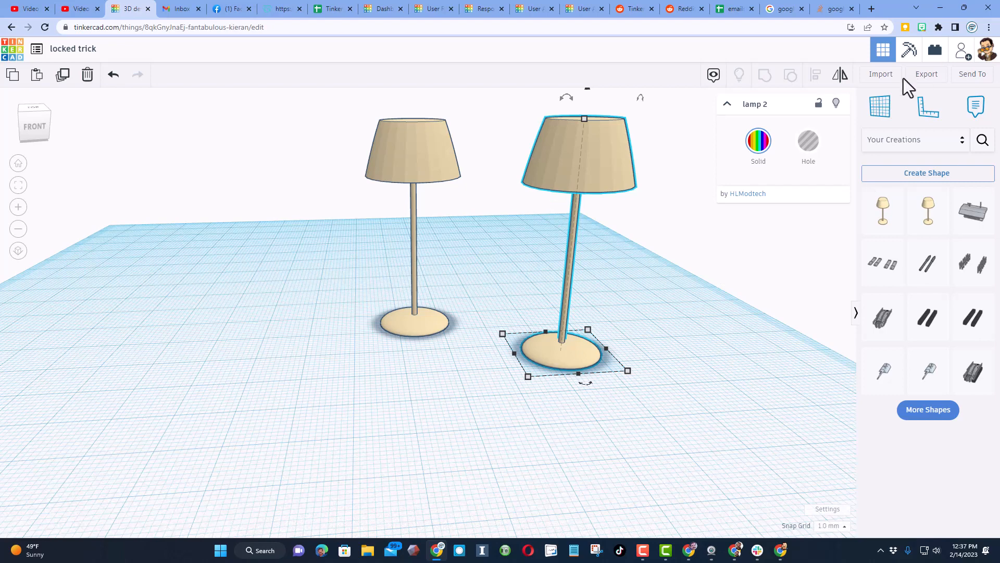
- Add a half sphere from Basic Shapes in front of the lamps, flatten it, and scale it proportionally to a 16 by 16 mm base
left_click(915, 141)
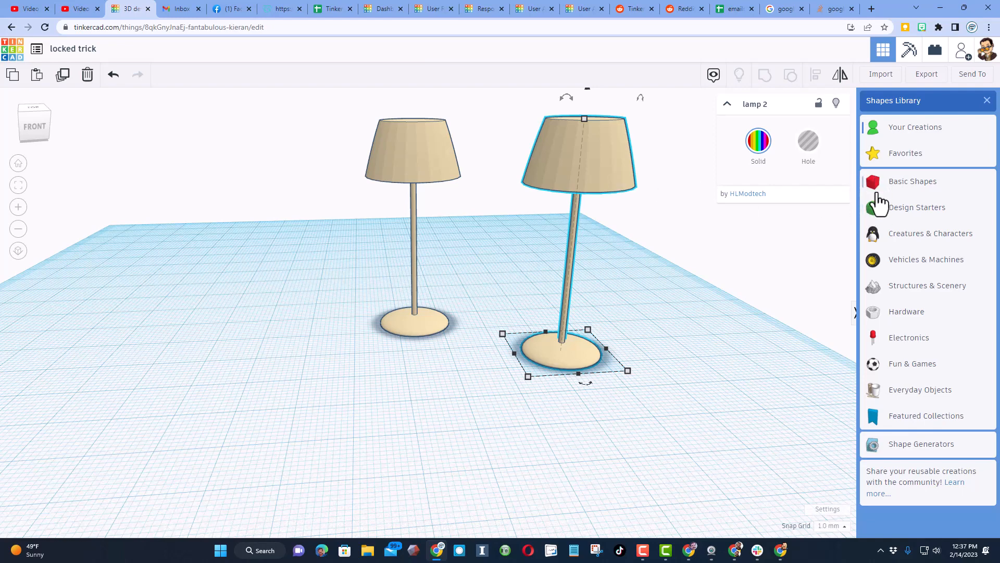
left_click(909, 181)
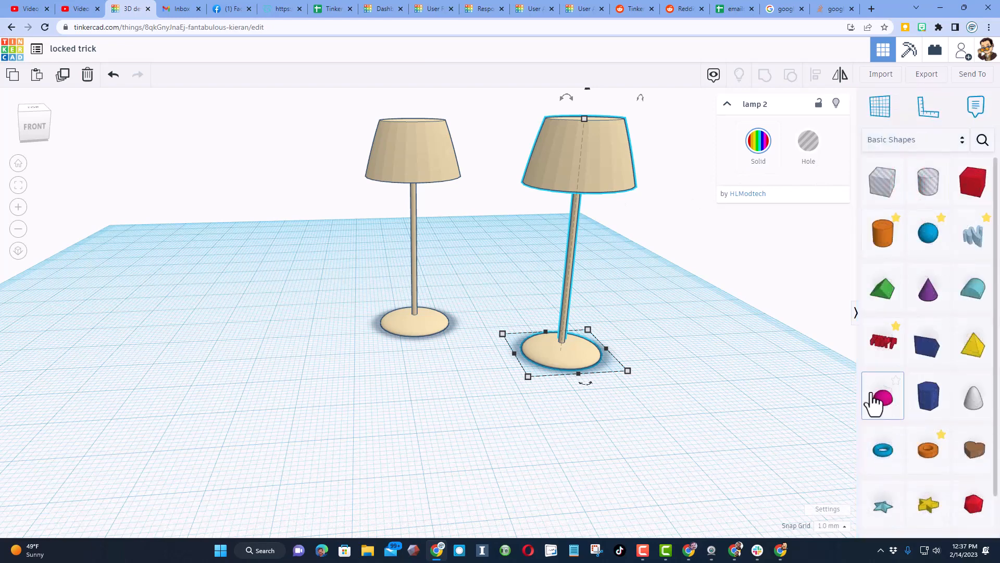
left_click_drag(881, 398, 522, 435)
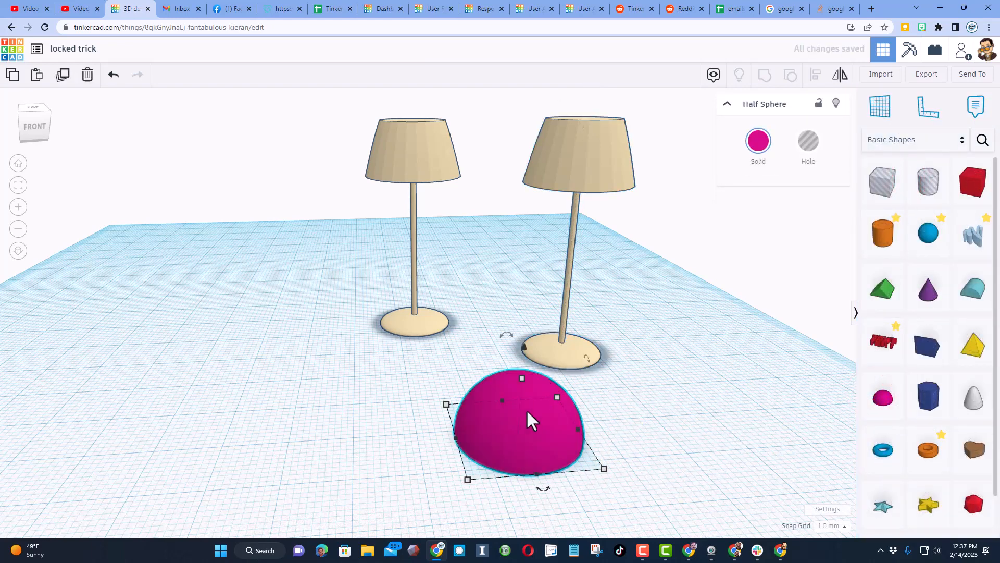
left_click_drag(522, 379, 522, 425)
left_click_drag(603, 470, 568, 454, "shift")
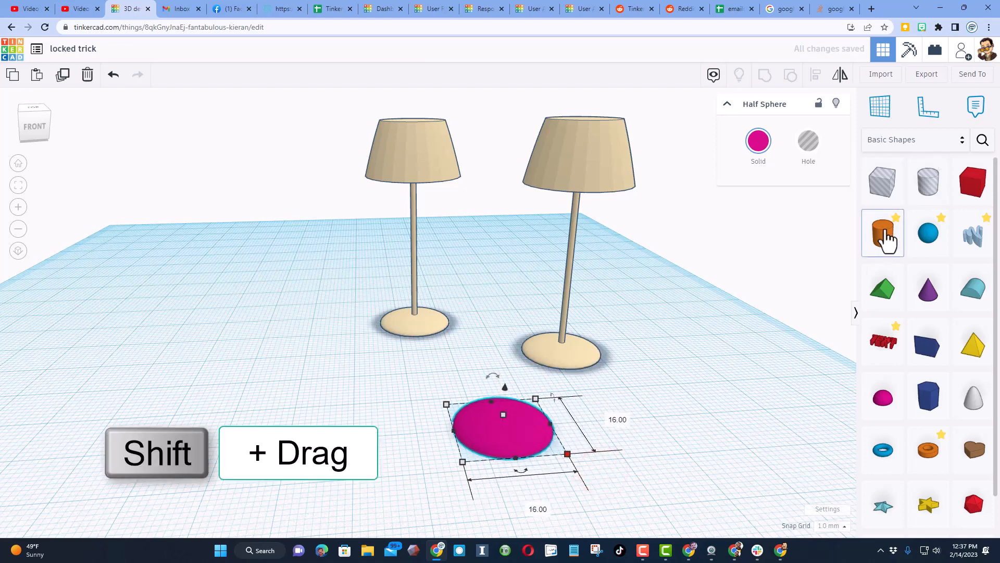
- Add a cylinder beside the half sphere, set it to 64 sides, and scale it uniformly down to 1 mm
left_click_drag(884, 236, 626, 401)
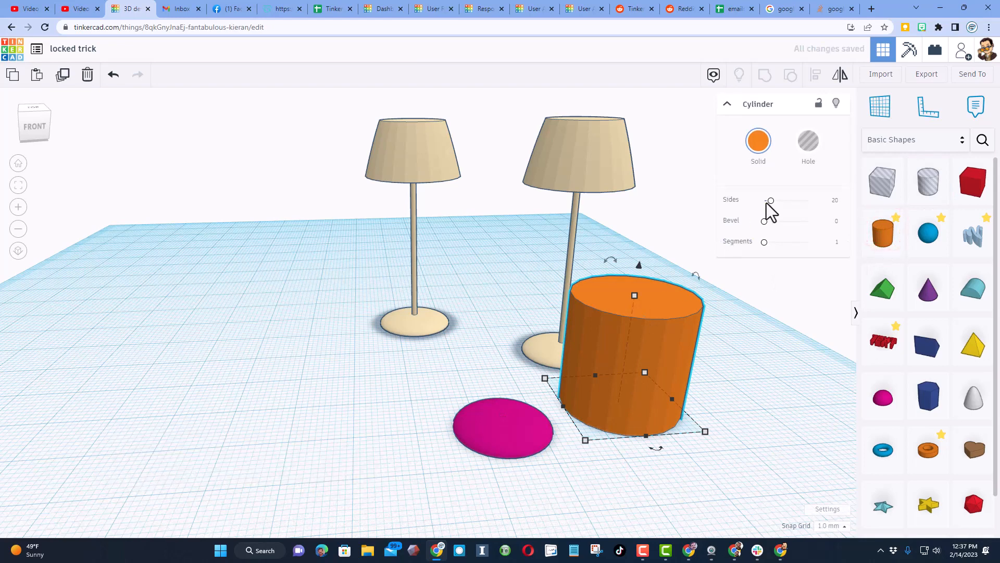
left_click_drag(770, 202, 833, 210)
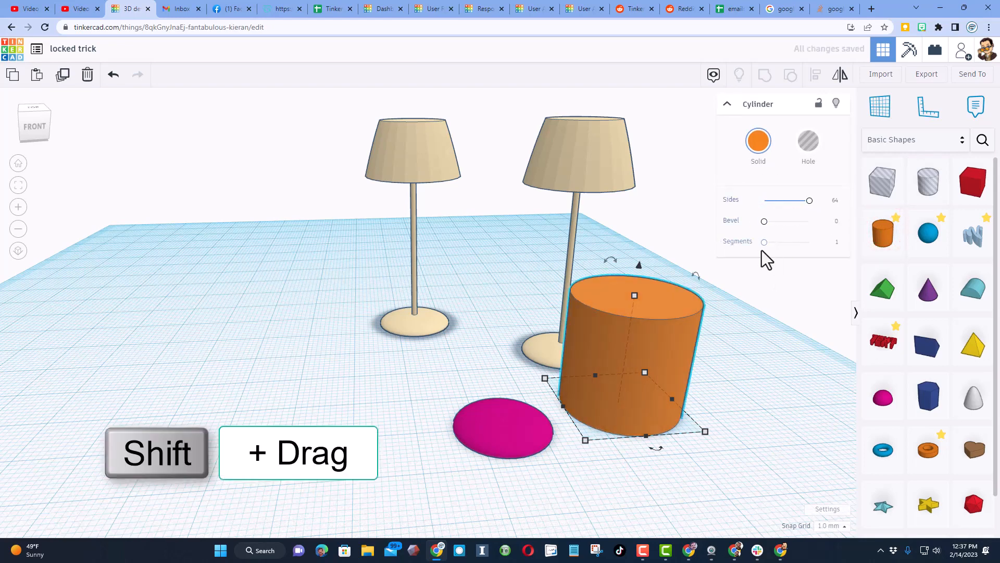
left_click_drag(636, 295, 636, 405, "shift")
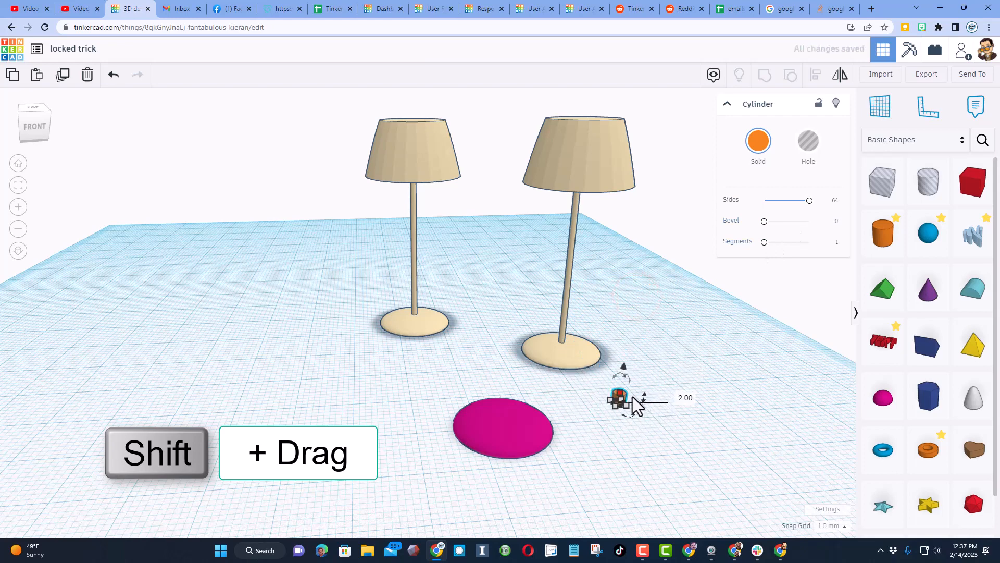
left_click(683, 397)
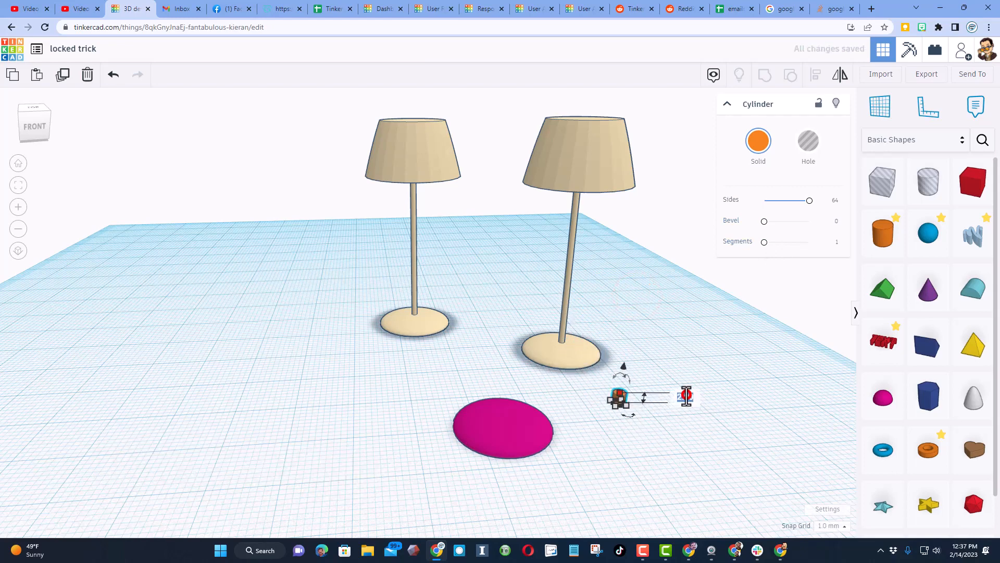
type("1")
key("shift+Return")
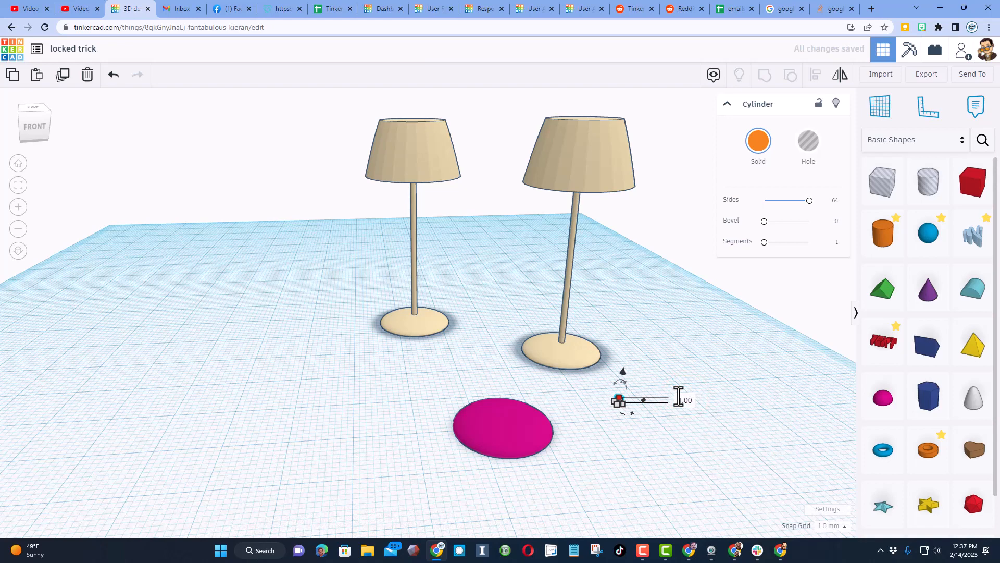
- Stretch the small cylinder's height to 35 mm to form the lamp pole
left_click(702, 346)
scroll(597, 433, "up", 2)
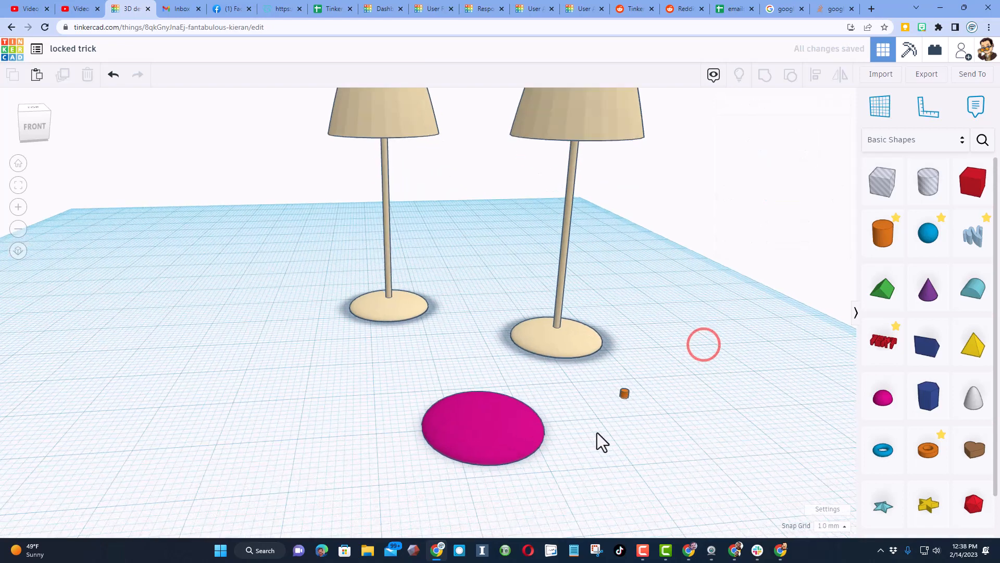
left_click(625, 396)
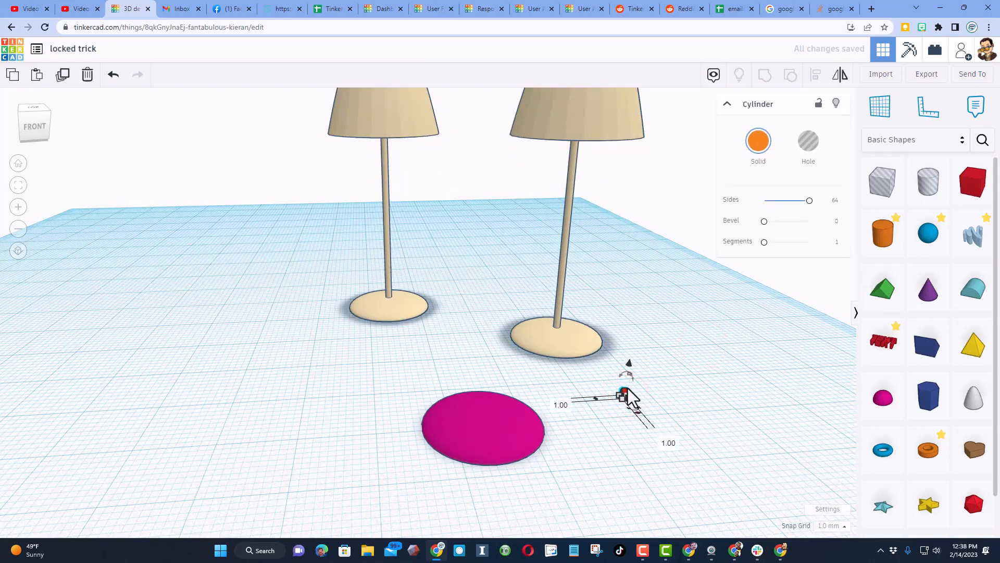
left_click_drag(627, 394, 662, 145)
scroll(602, 129, "down", 1)
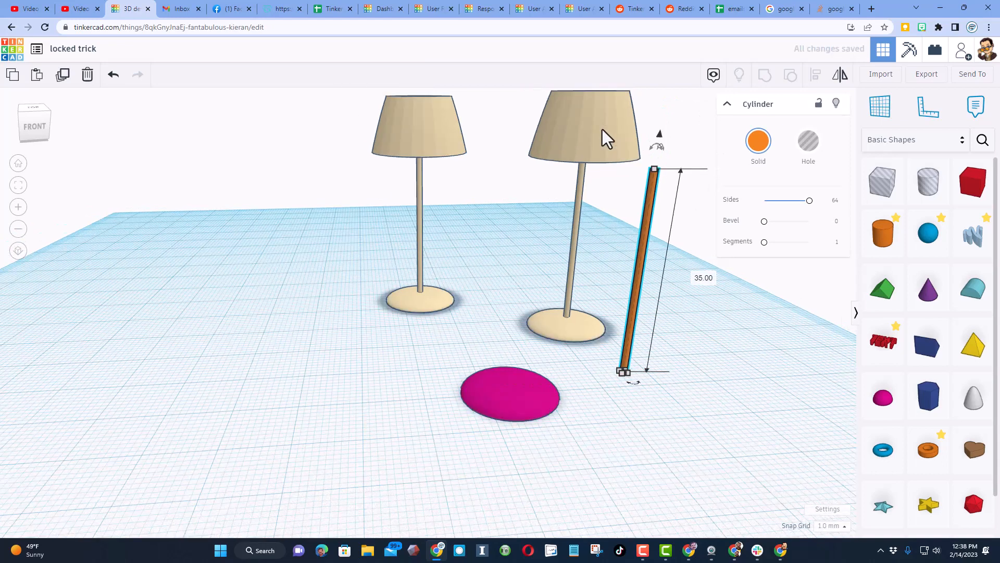
- Add a cone in front of the pole and set its top radius to 6 and height to 10 to form the lampshade
left_click_drag(928, 286, 685, 423)
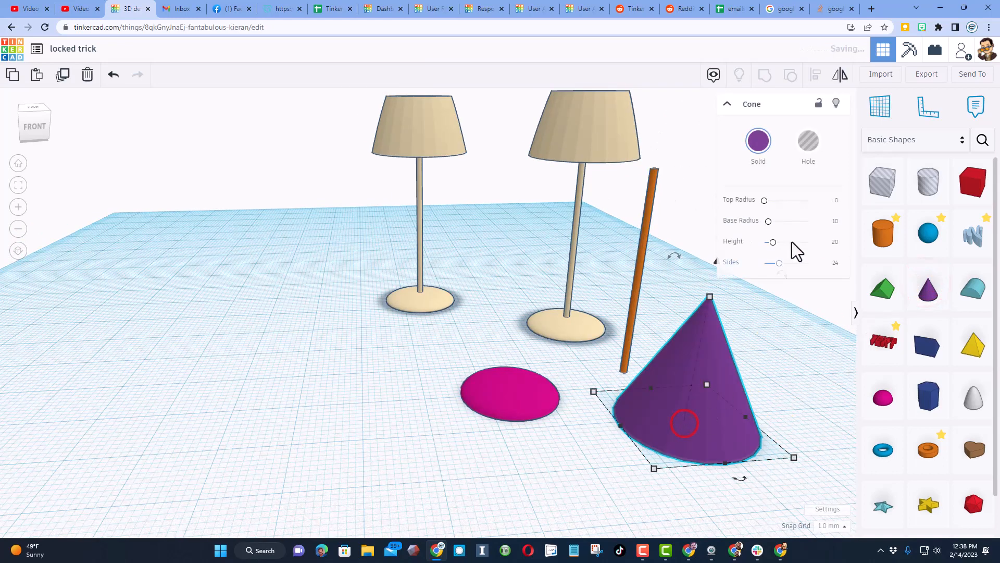
left_click(836, 200)
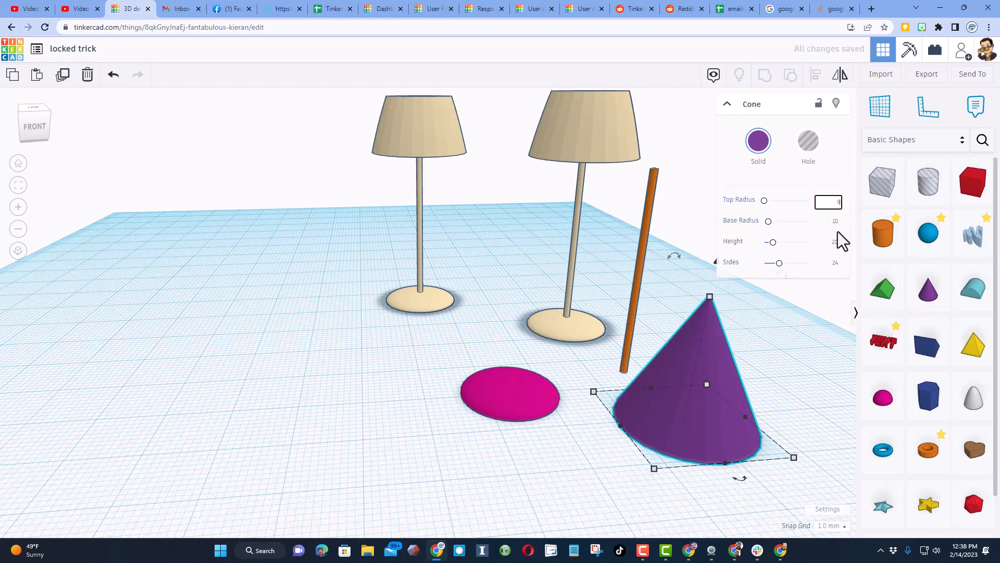
type("6")
key("Return")
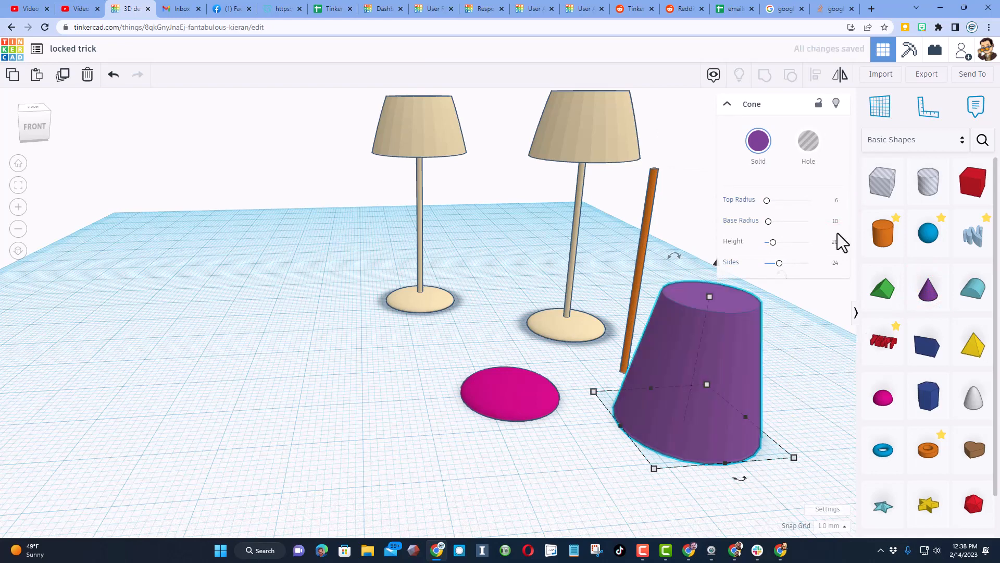
left_click(835, 243)
type("10")
key("Return")
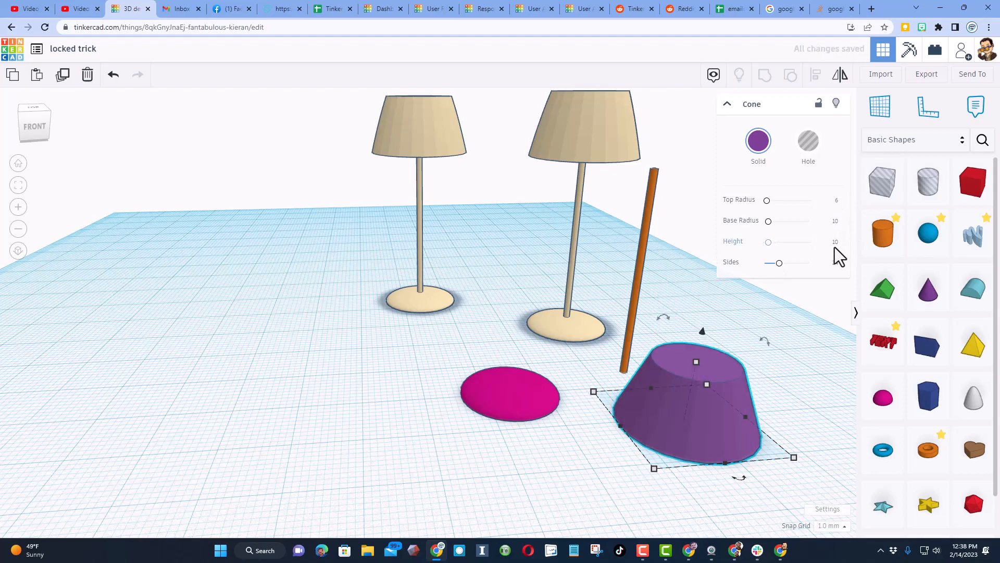
right_click_drag(714, 397, 690, 376)
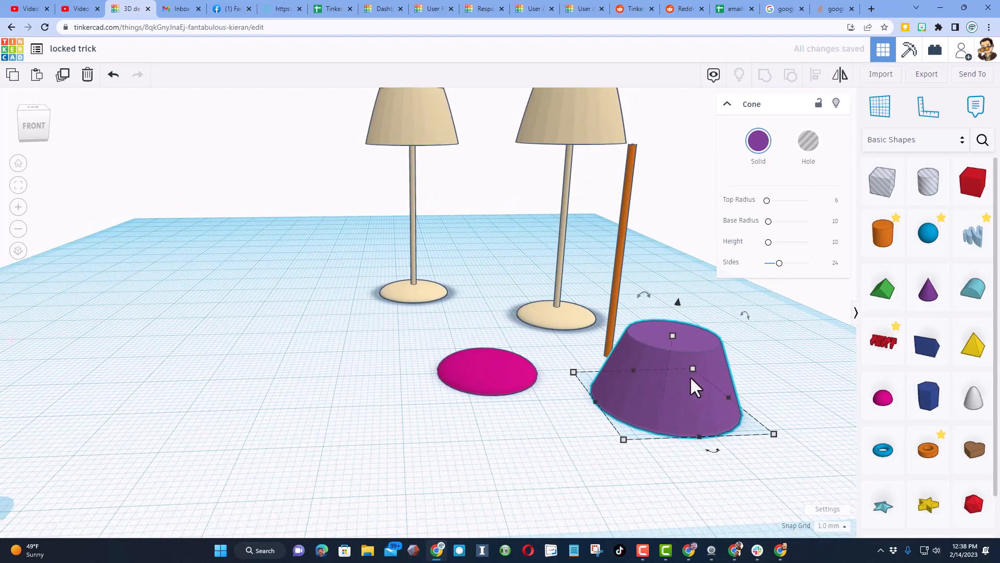
mouse_move(628, 348)
right_mouse_down()
mouse_move(614, 391)
mouse_move(631, 368)
mouse_move(628, 340)
right_mouse_up()
left_click(749, 339)
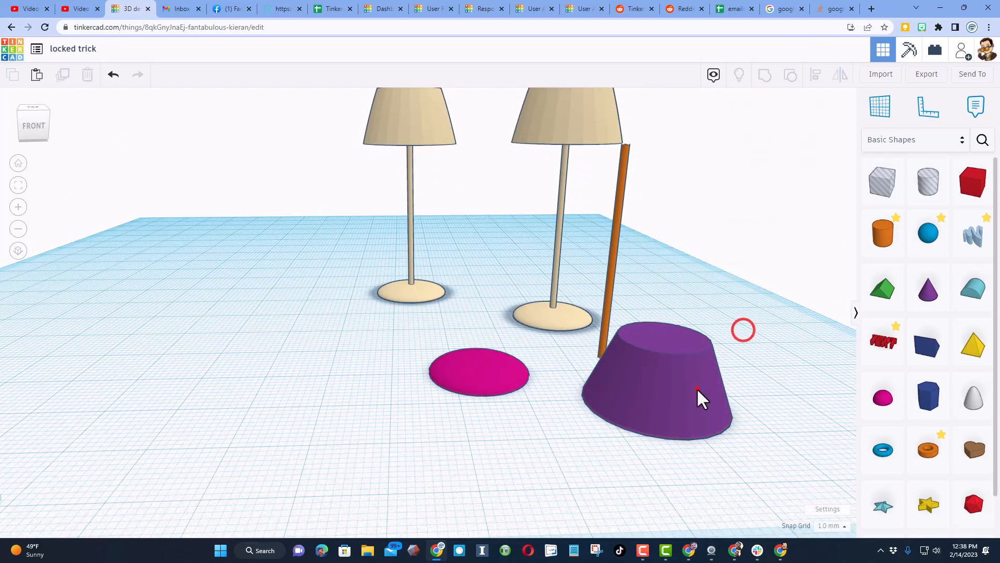
- Duplicate the cone in place as a hole with top radius 5 and base radius 9, and group both to hollow the lampshade
left_click(697, 390)
key("ctrl+d")
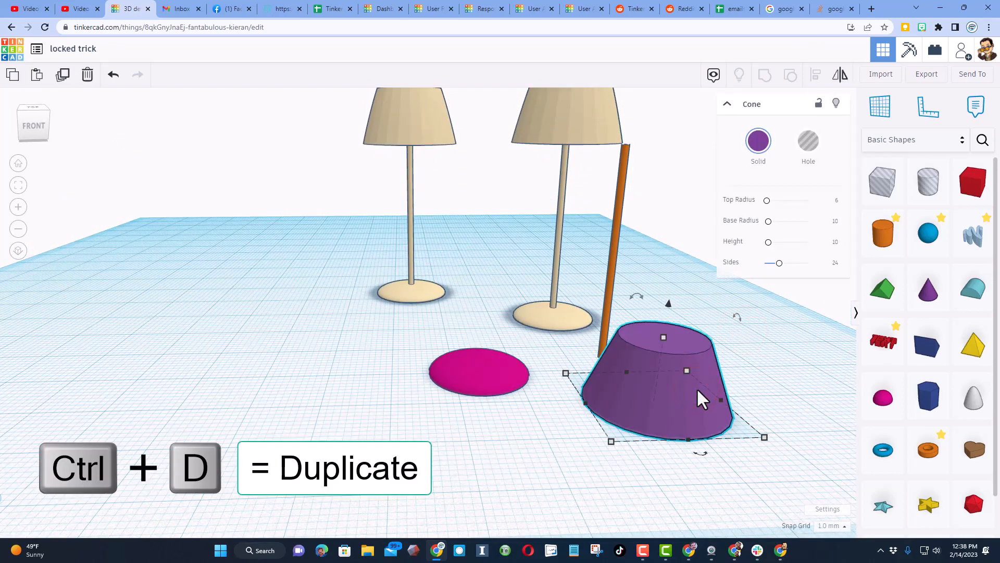
left_click(808, 153)
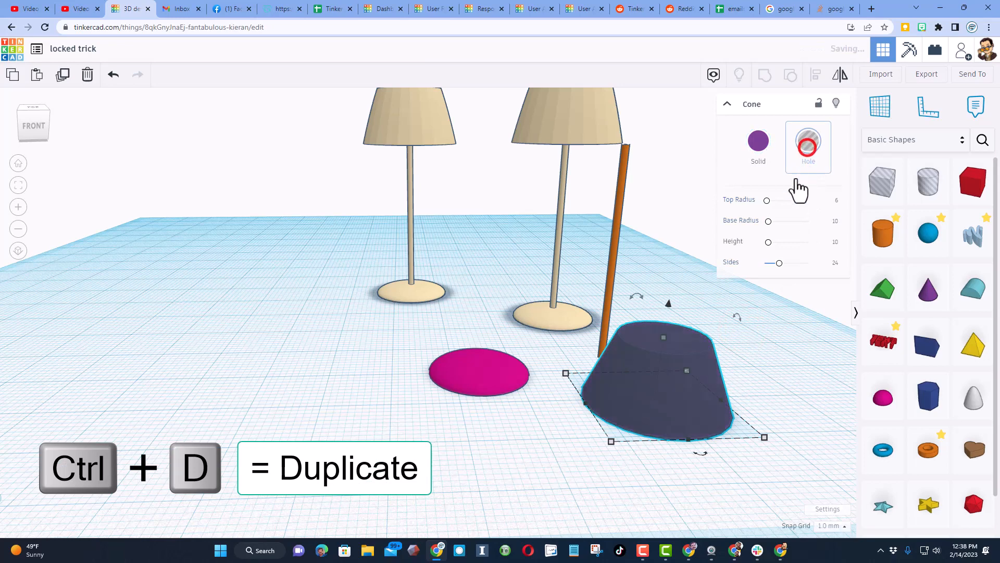
left_click(833, 201)
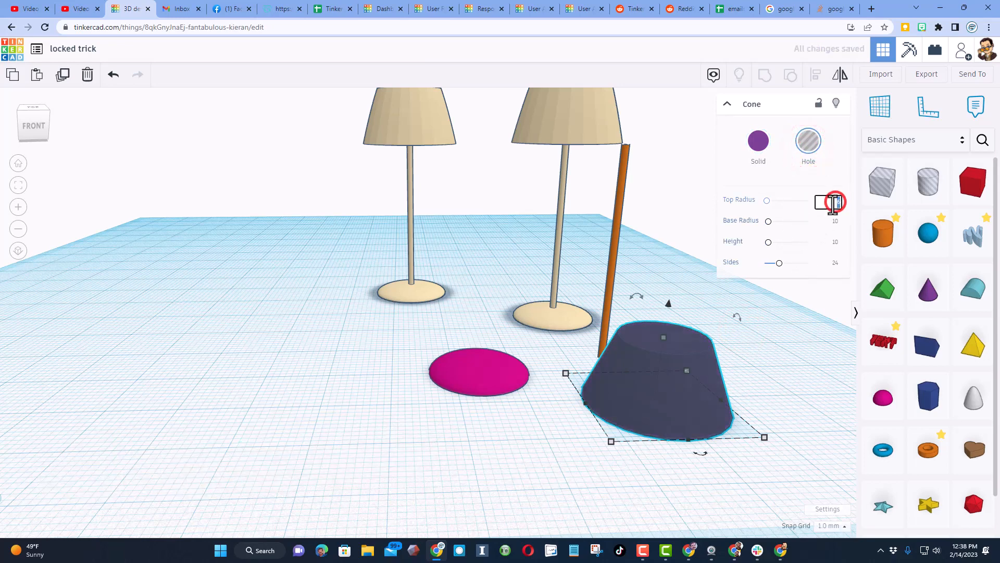
key("Tab")
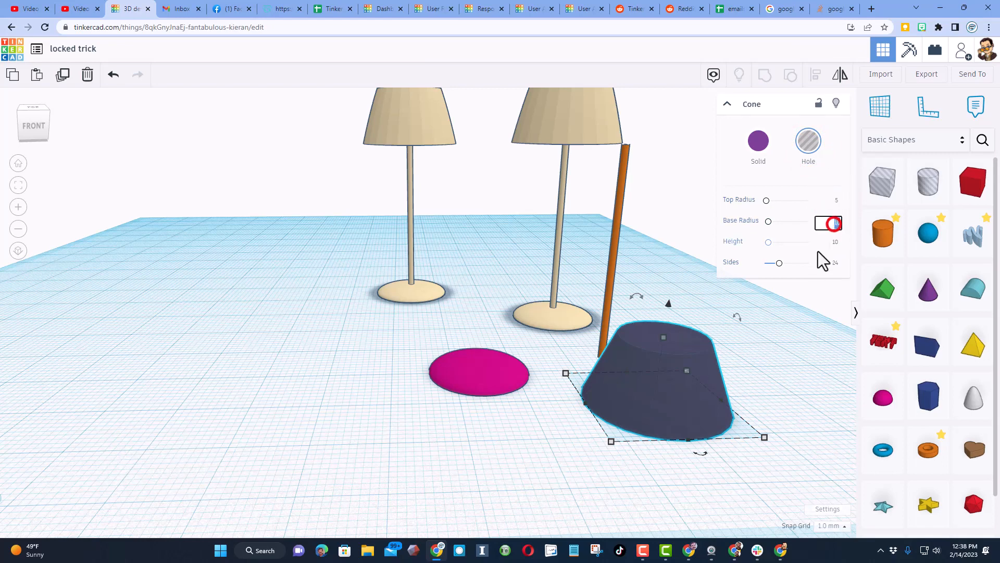
type("9")
key("Return")
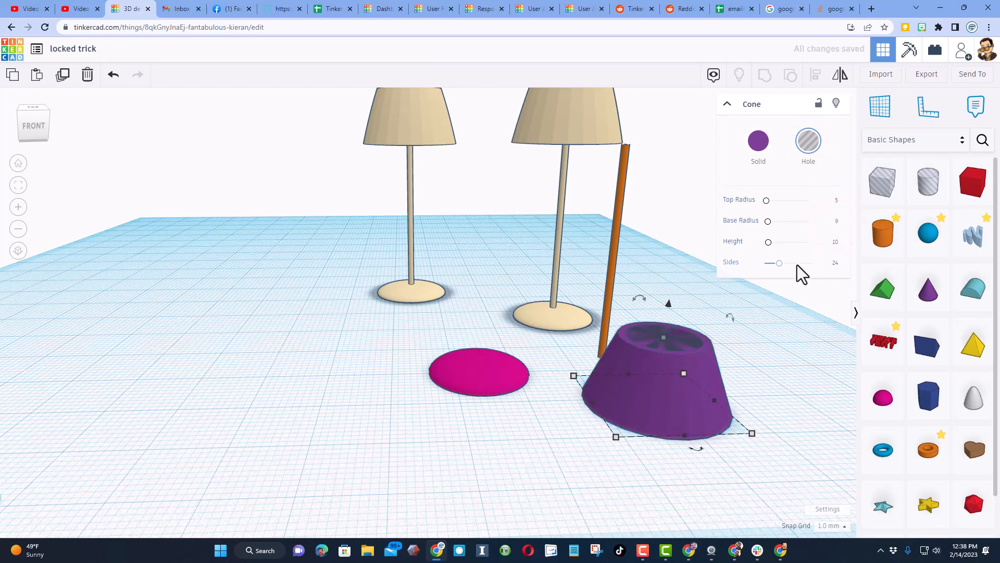
left_click_drag(726, 322, 659, 400)
key("ctrl+g")
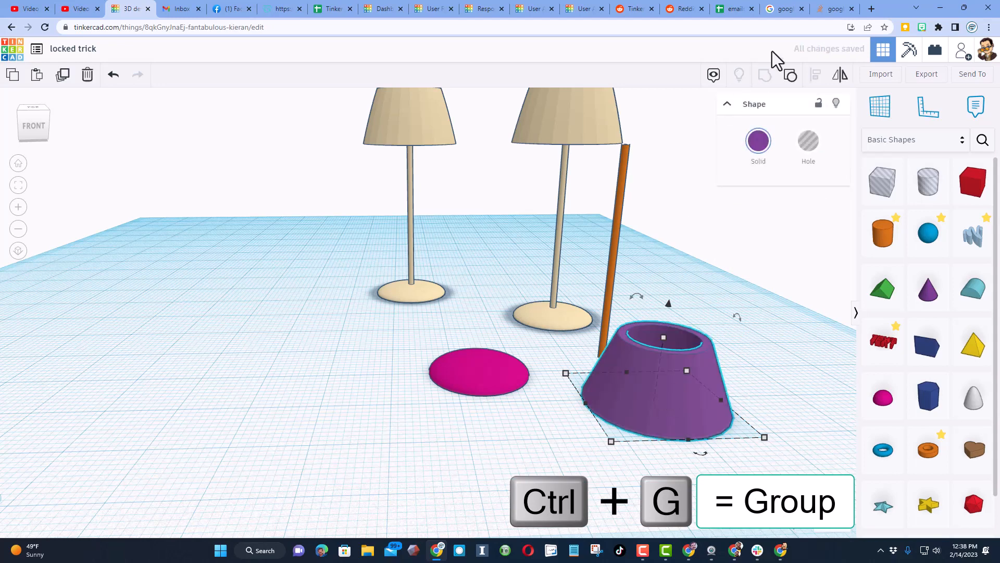
- Recolour the hollow lampshade with the black preset
right_click_drag(658, 367, 665, 387)
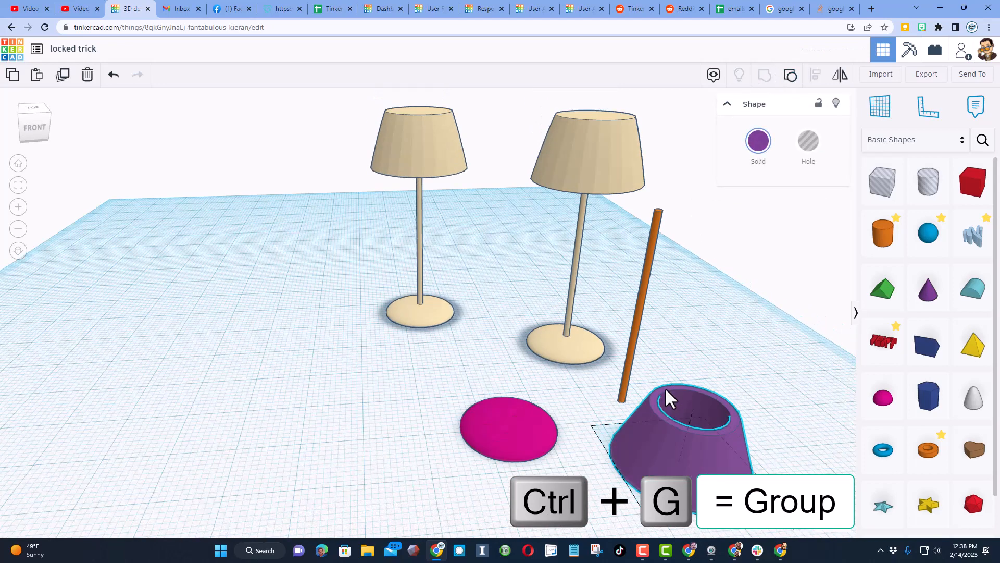
left_click(677, 436)
left_click(758, 142)
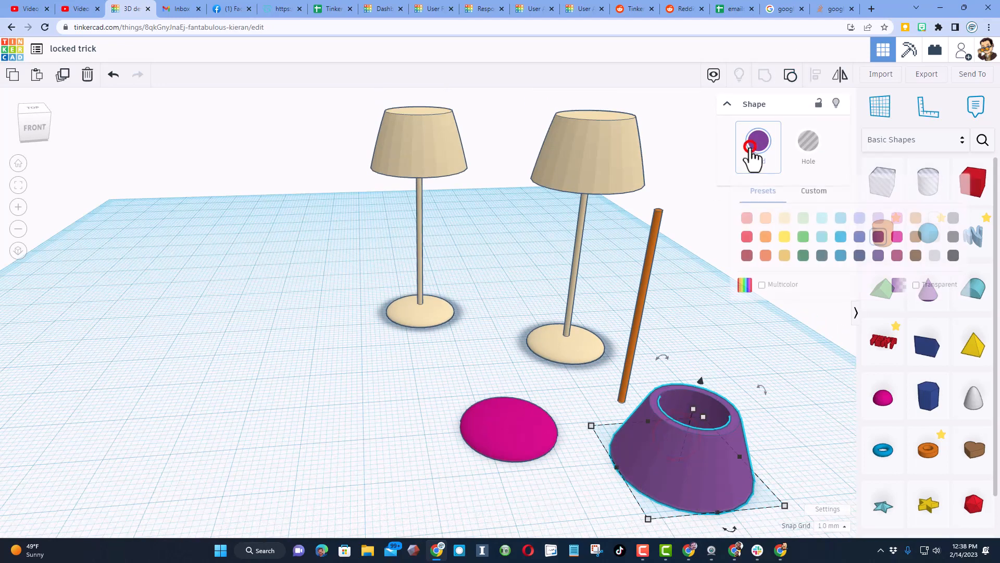
left_click(953, 255)
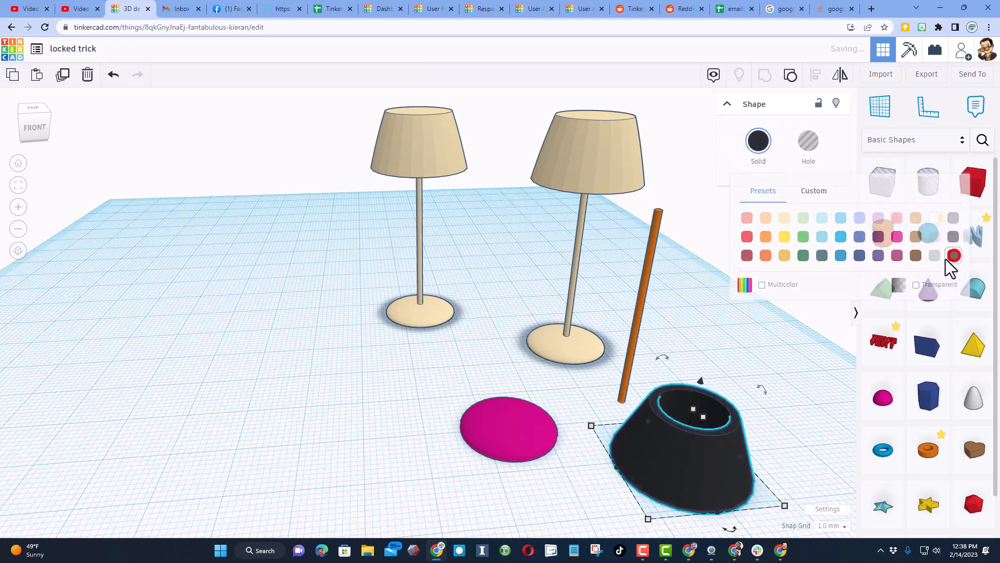
- Recolour the pole light gray and the half-sphere base black
left_click(635, 339)
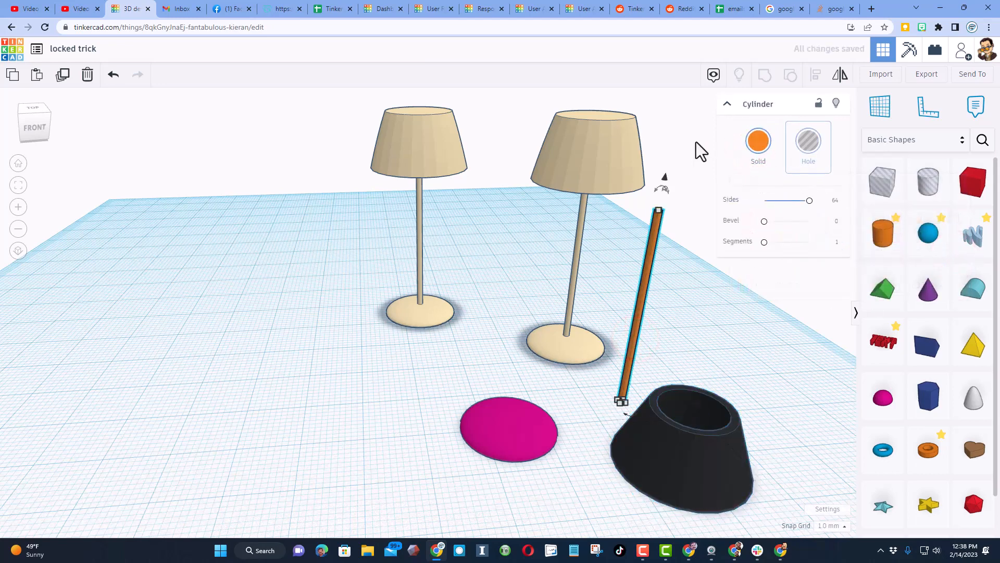
left_click(753, 148)
left_click(934, 255)
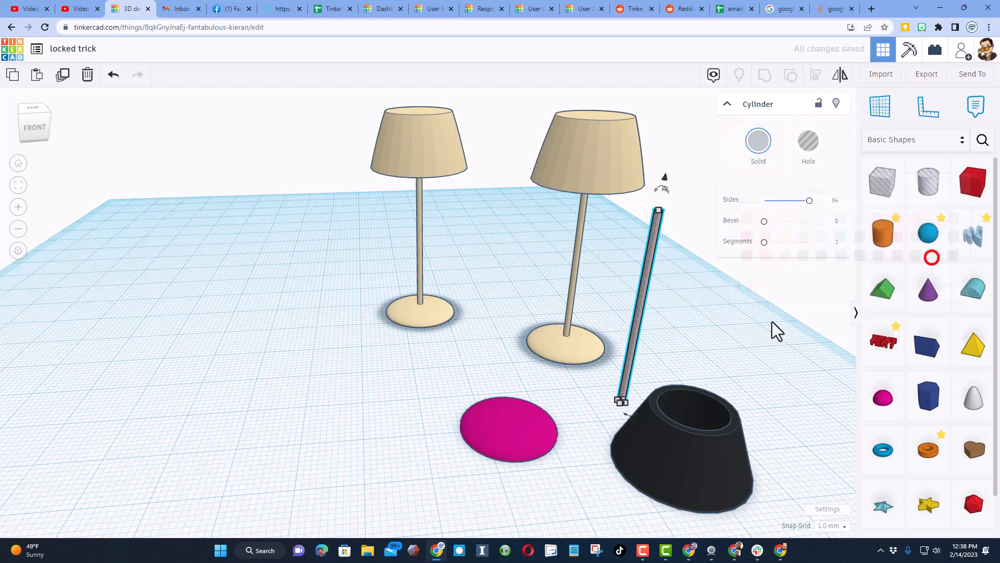
left_click(524, 442)
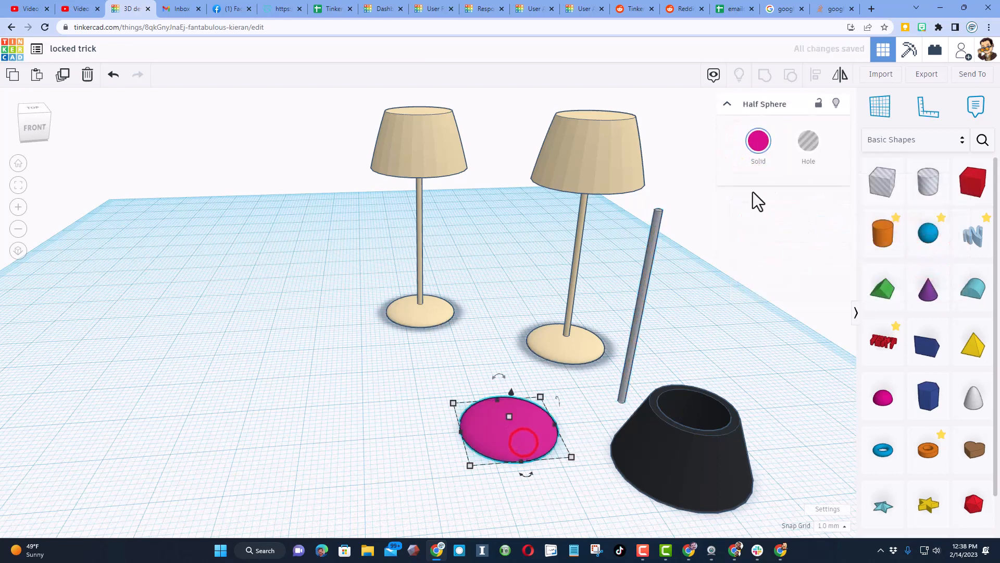
left_click(763, 170)
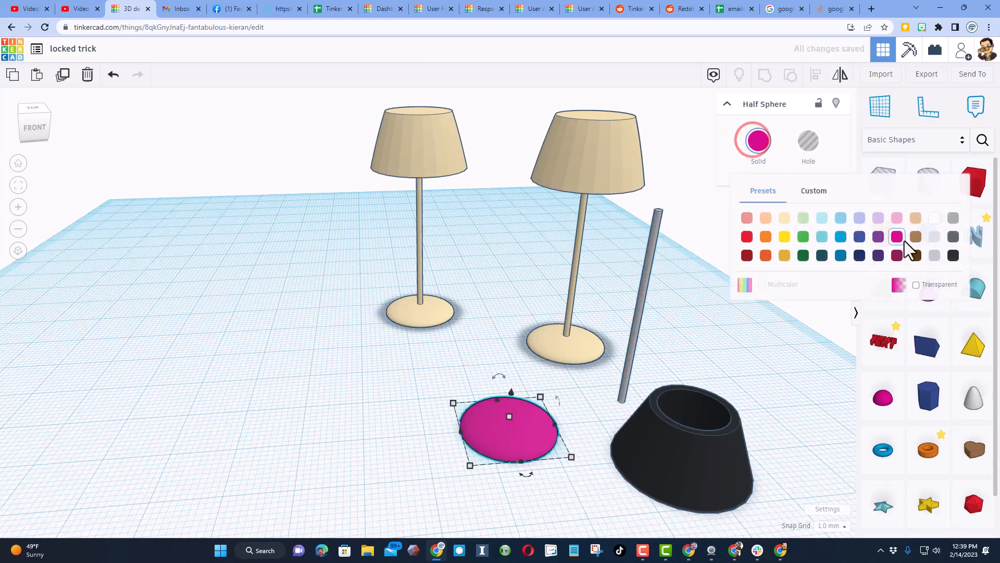
left_click(953, 255)
- Align the base, pole and lampshade so they share the same centre in both horizontal directions
right_click_drag(511, 394, 601, 399)
left_click(686, 411)
left_click_drag(562, 431, 750, 344)
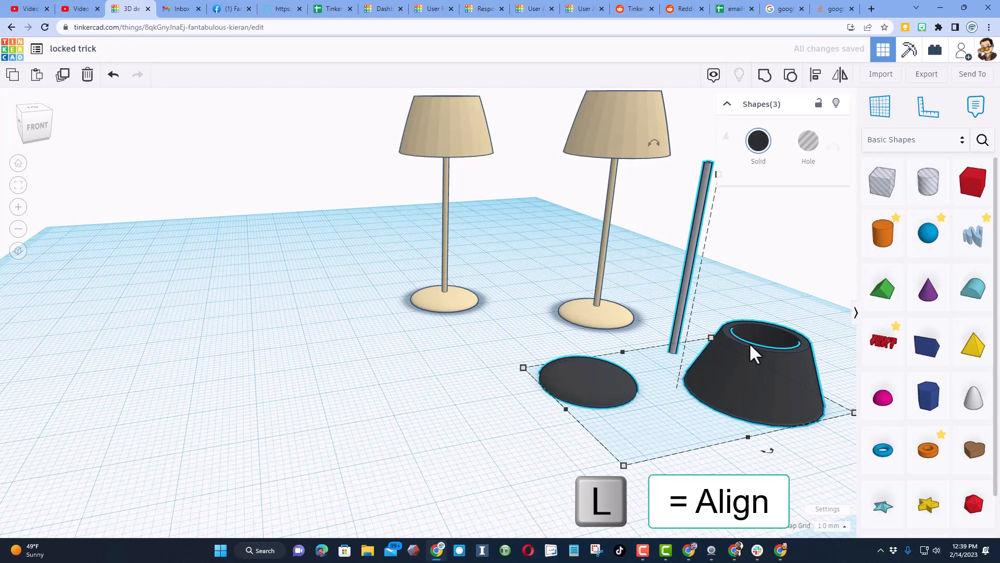
key("l")
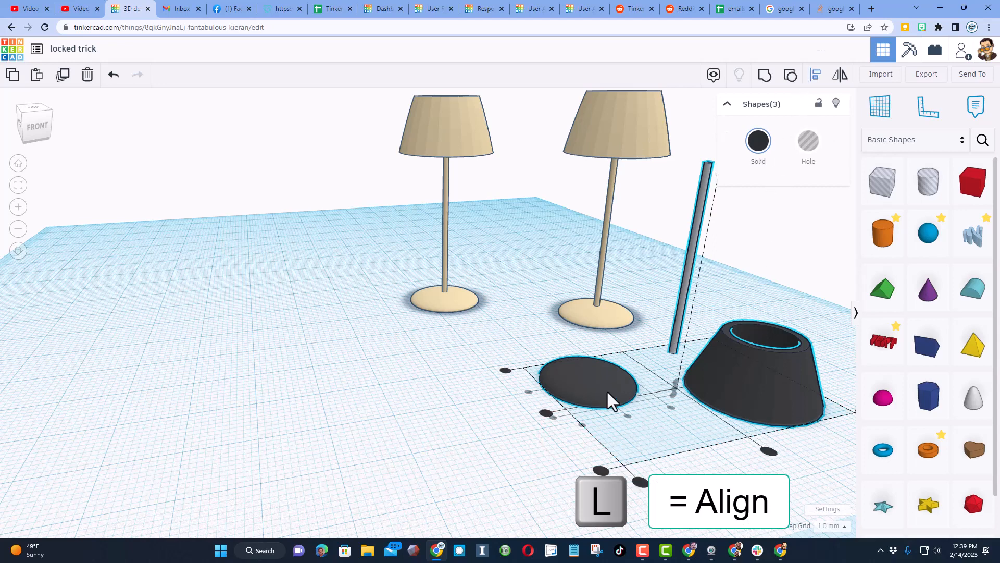
left_click(627, 417)
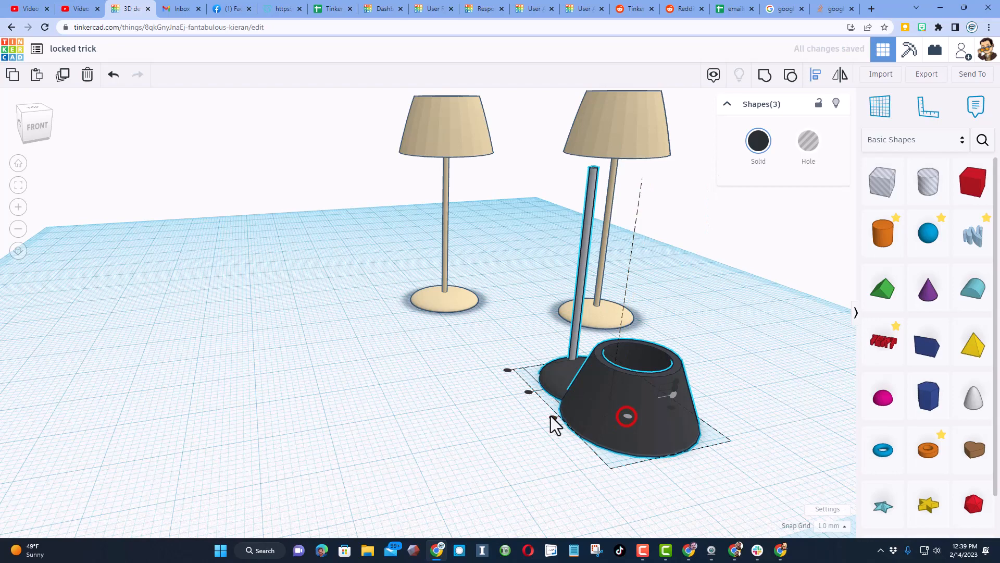
left_click(528, 392)
left_click(562, 445)
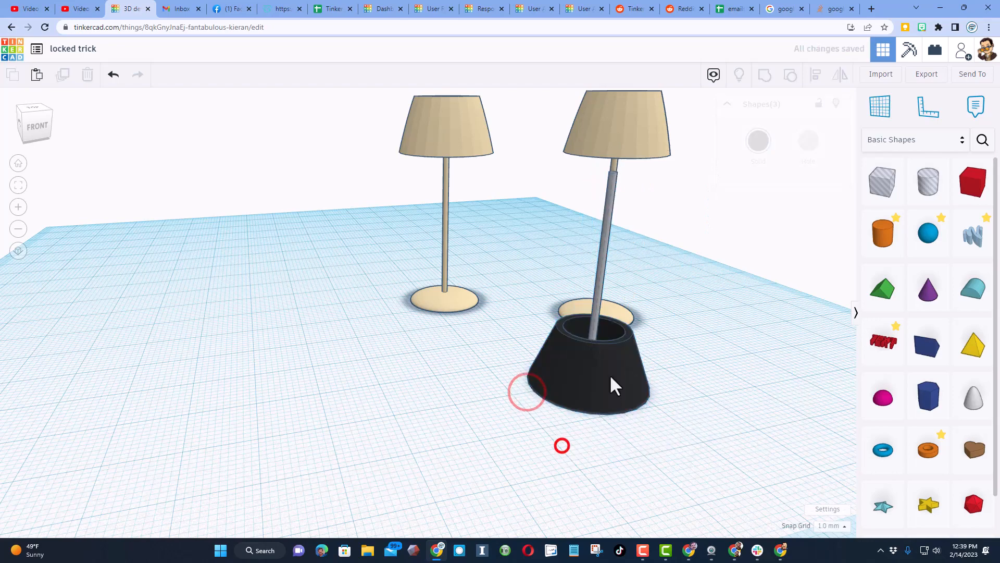
- Raise the black lampshade vertically until it sits around the upper end of the pole
scroll(615, 364, "down", 5)
right_click_drag(580, 358, 569, 375)
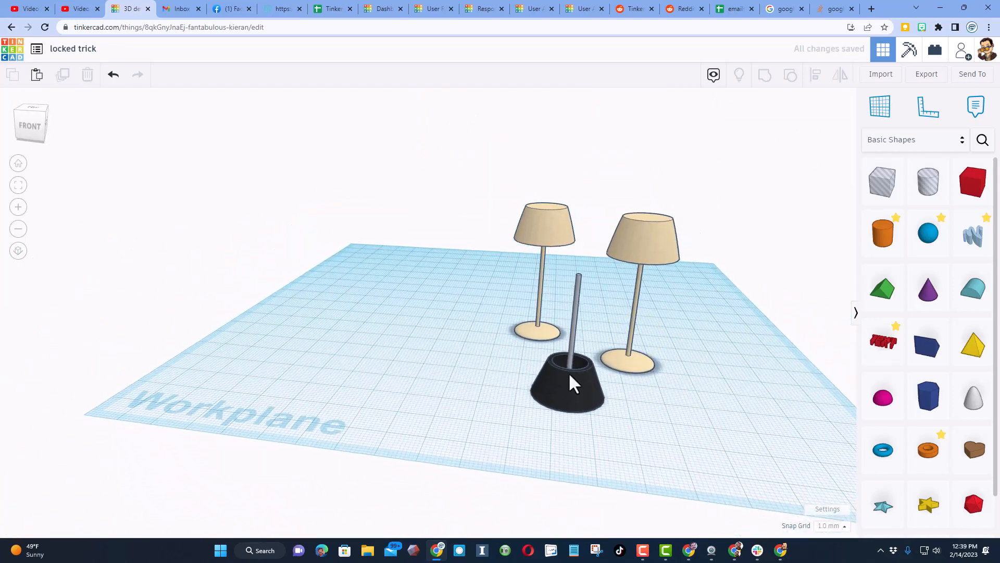
left_click(569, 376)
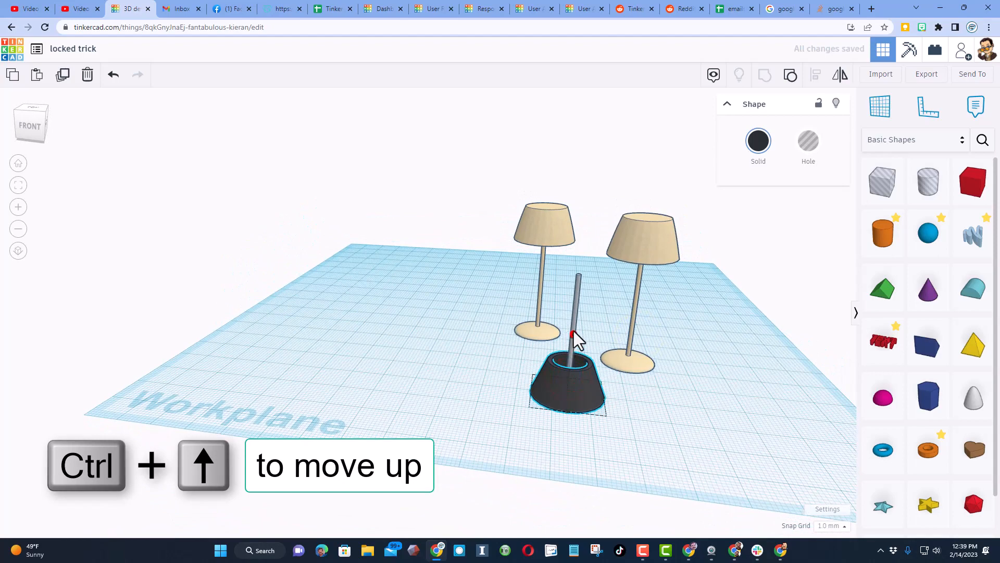
left_click_drag(573, 336, 585, 217)
left_click(515, 413)
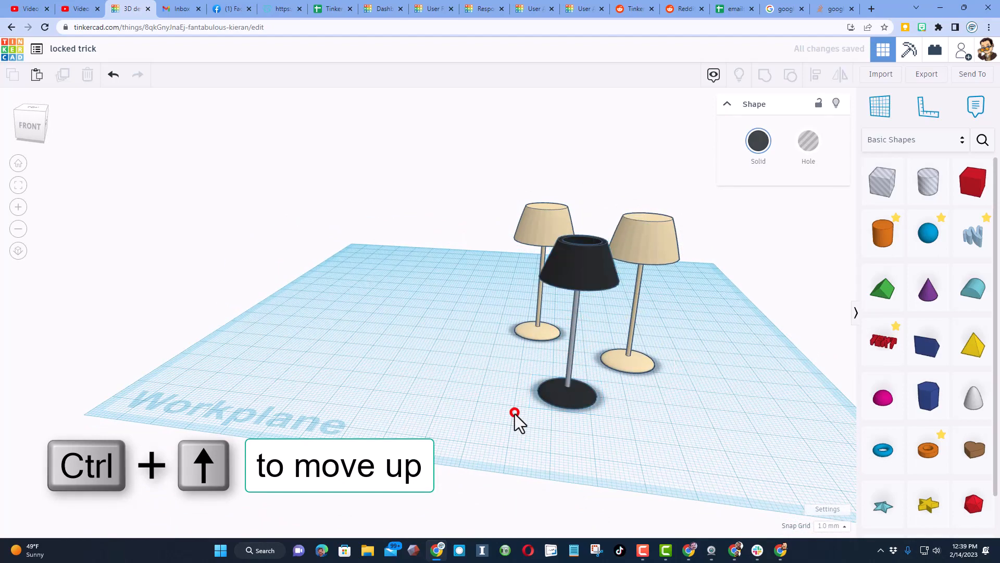
- Group the lampshade, pole and base into one lamp and enable Multicolor to keep their separate colours
right_click_drag(514, 414, 371, 347)
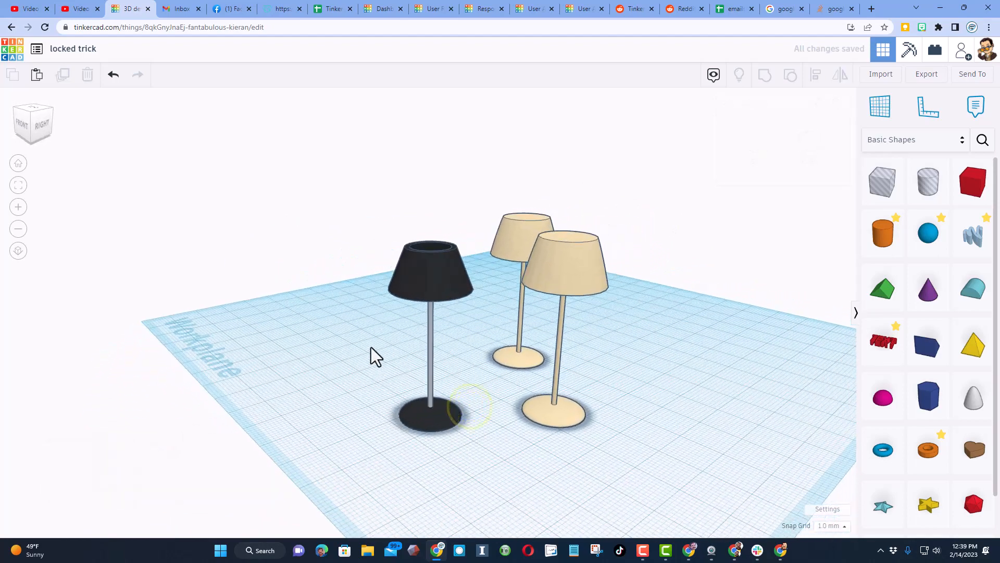
left_click_drag(351, 265, 459, 418)
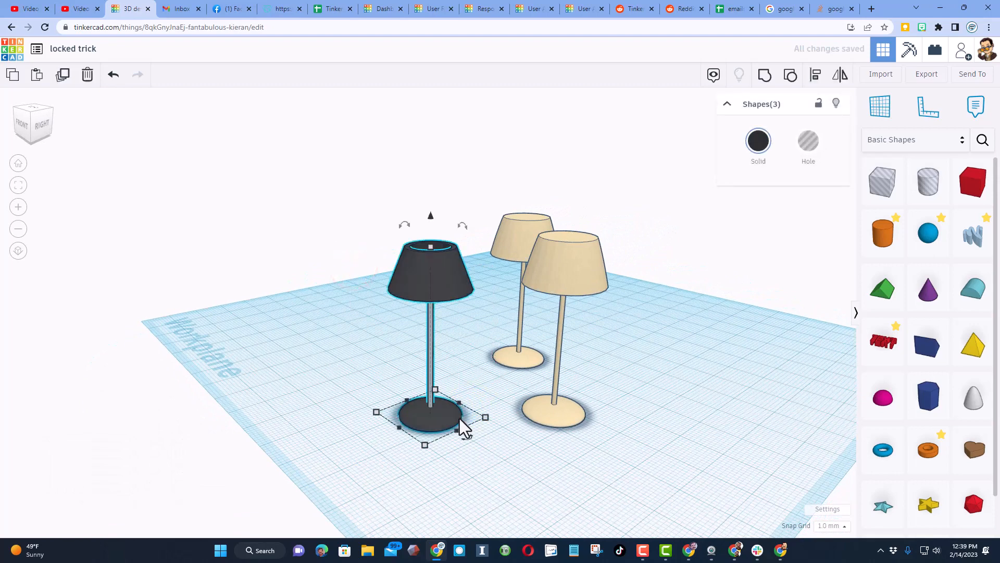
key("ctrl+g")
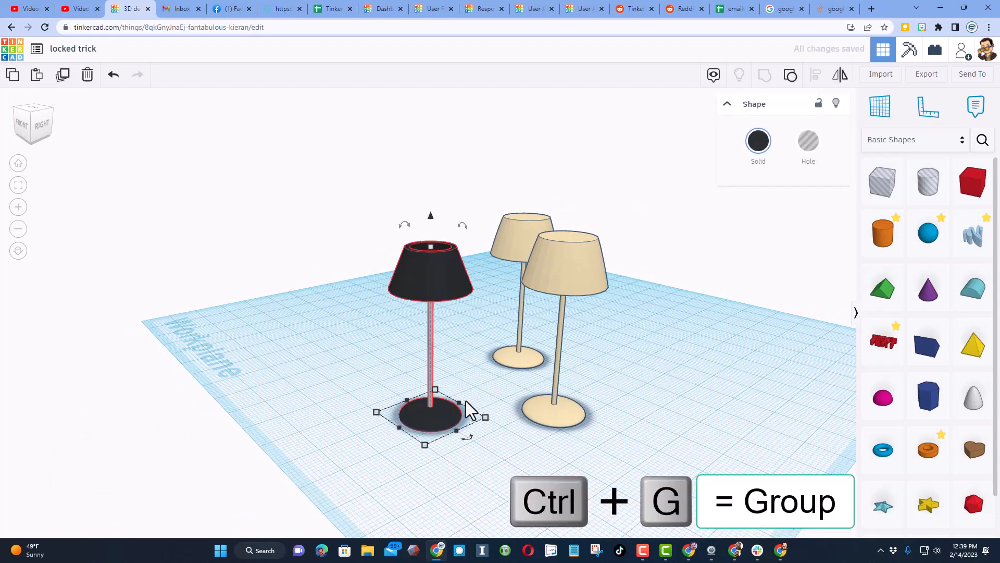
left_click(758, 141)
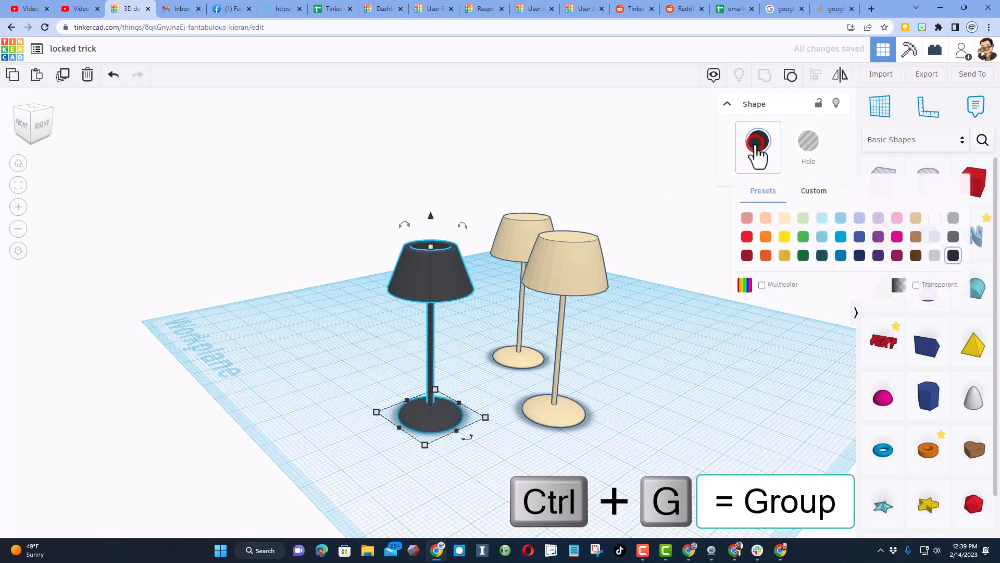
left_click(762, 284)
right_click_drag(605, 444, 583, 459)
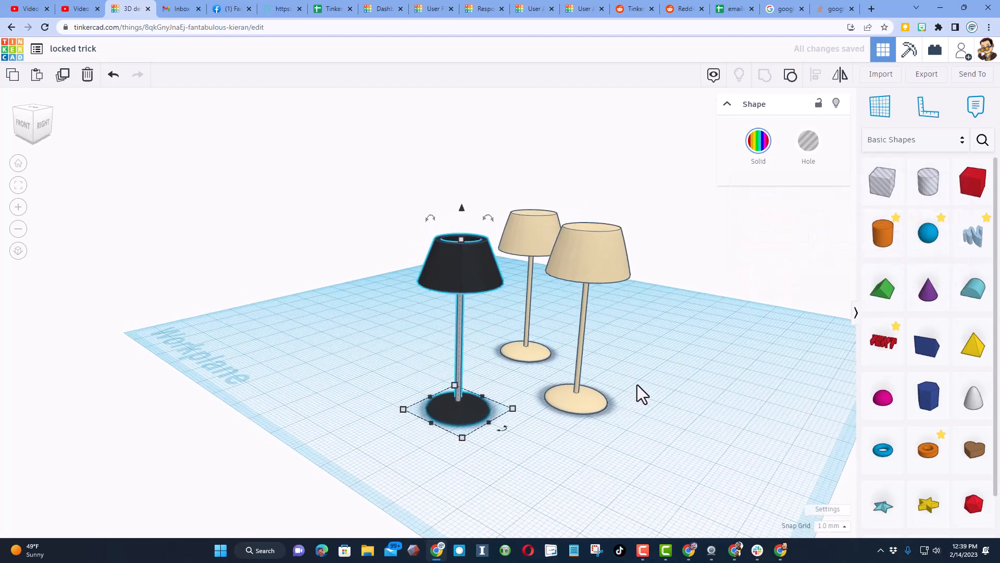
- Save the black lamp to Your Creations as a shape named "lamp 3", leaving Lock part size off
left_click(925, 139)
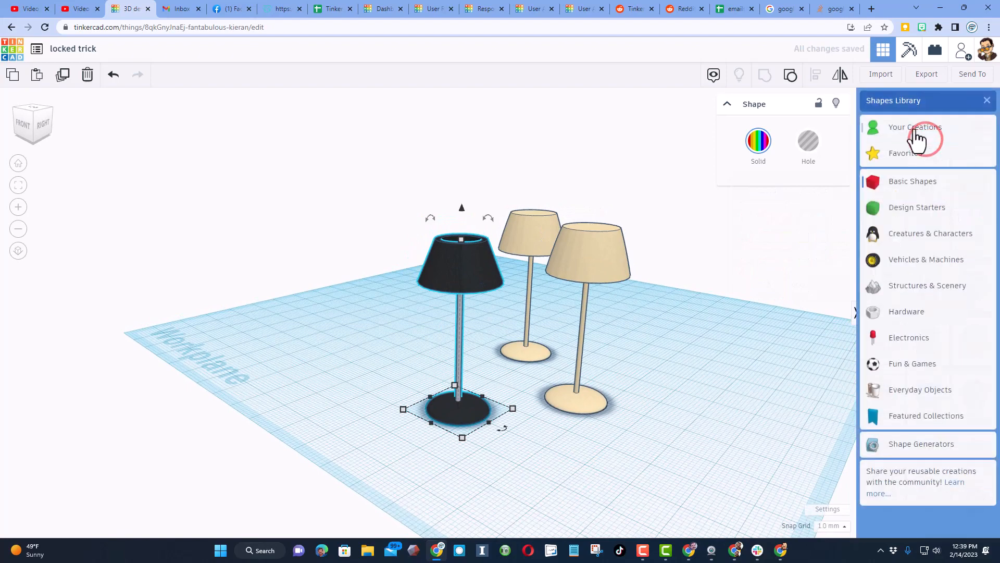
left_click(915, 128)
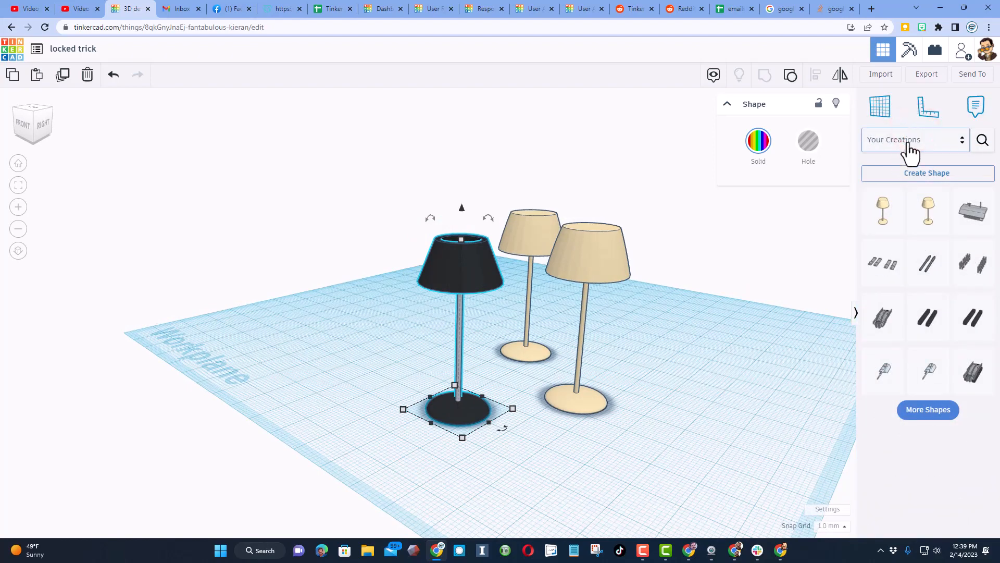
left_click(896, 175)
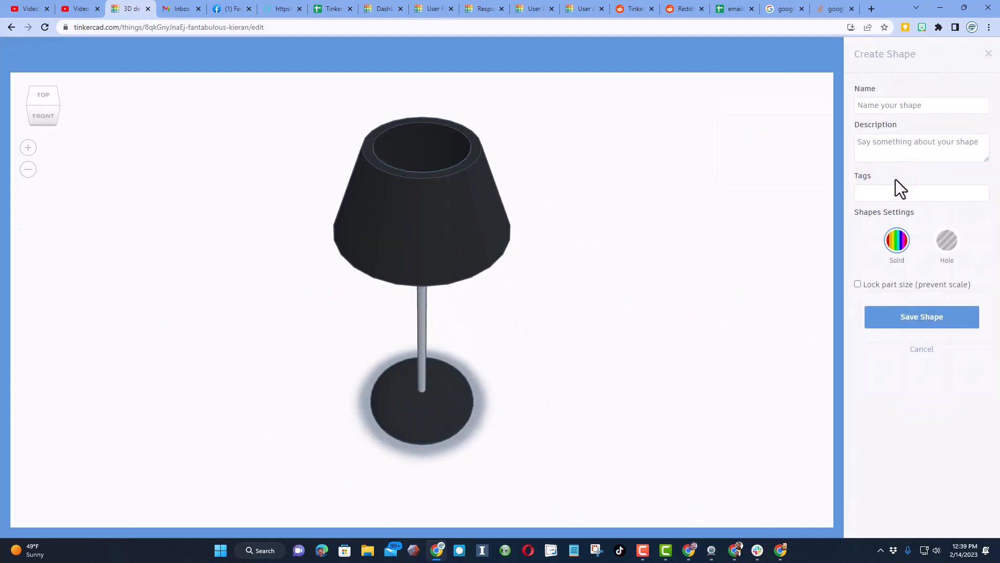
left_click(921, 105)
type("lamp 3")
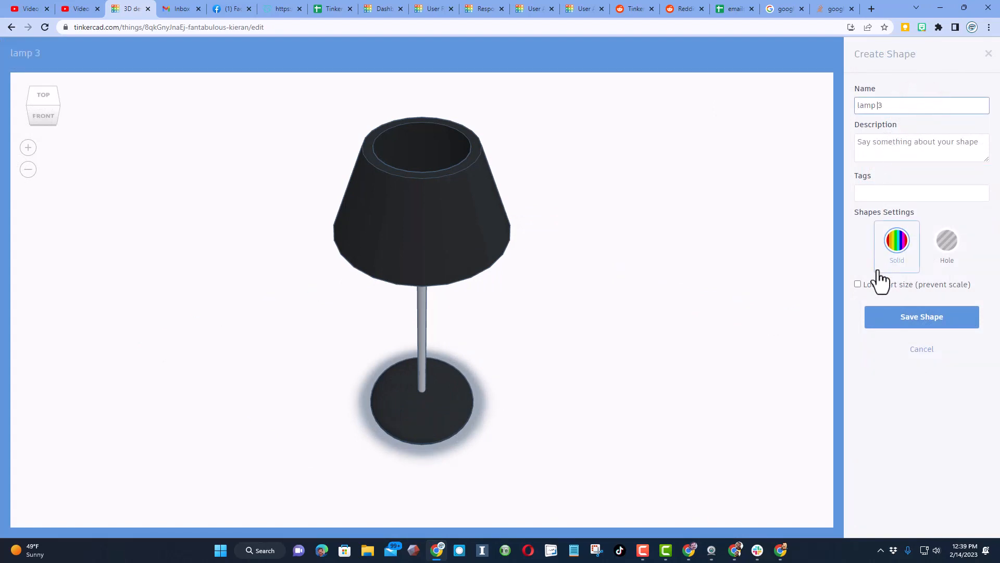
left_click(885, 321)
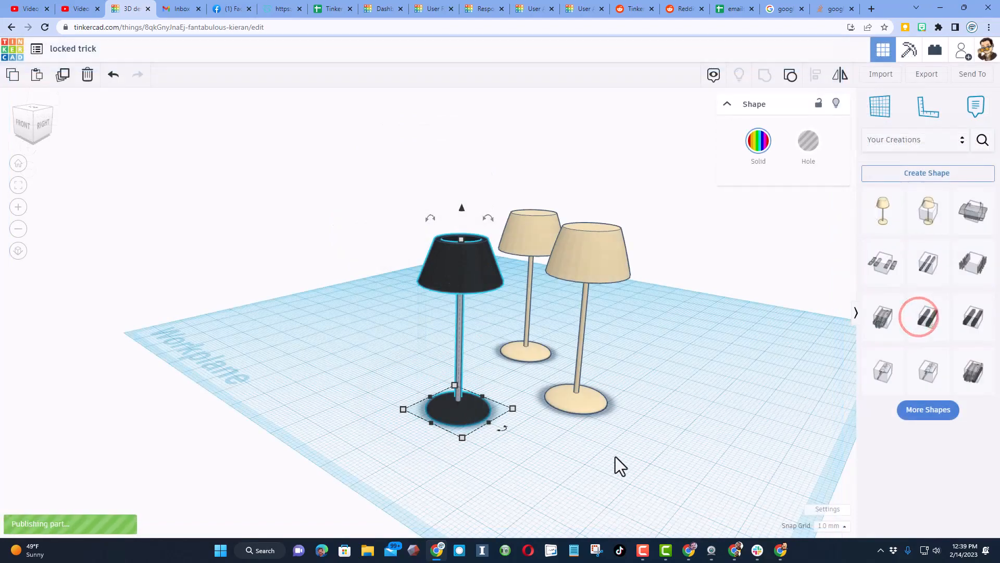
- Stretch the height of the unlocked lamp 2 to 54 mm, and select the black lamp
right_click_drag(606, 482, 539, 480)
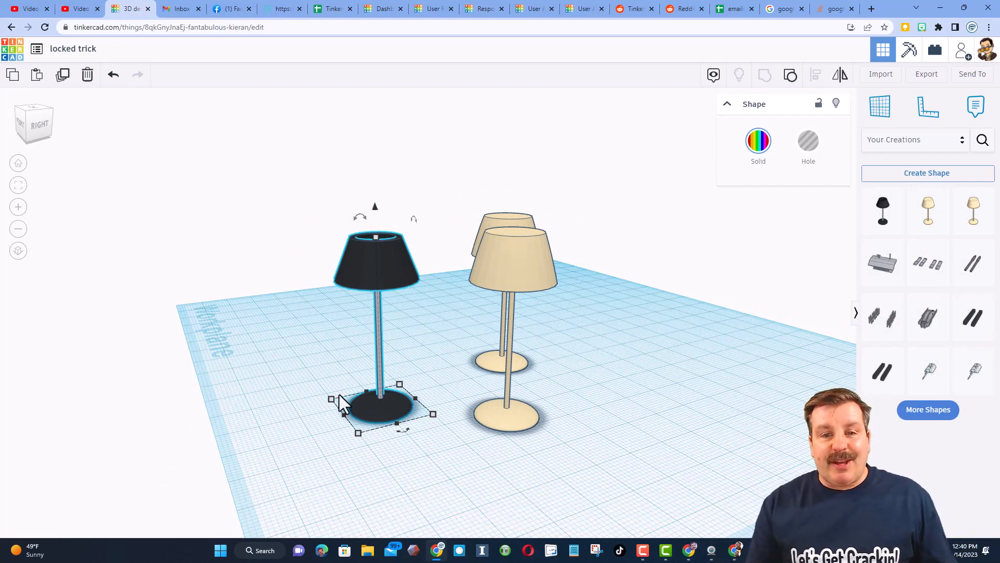
left_click(522, 251)
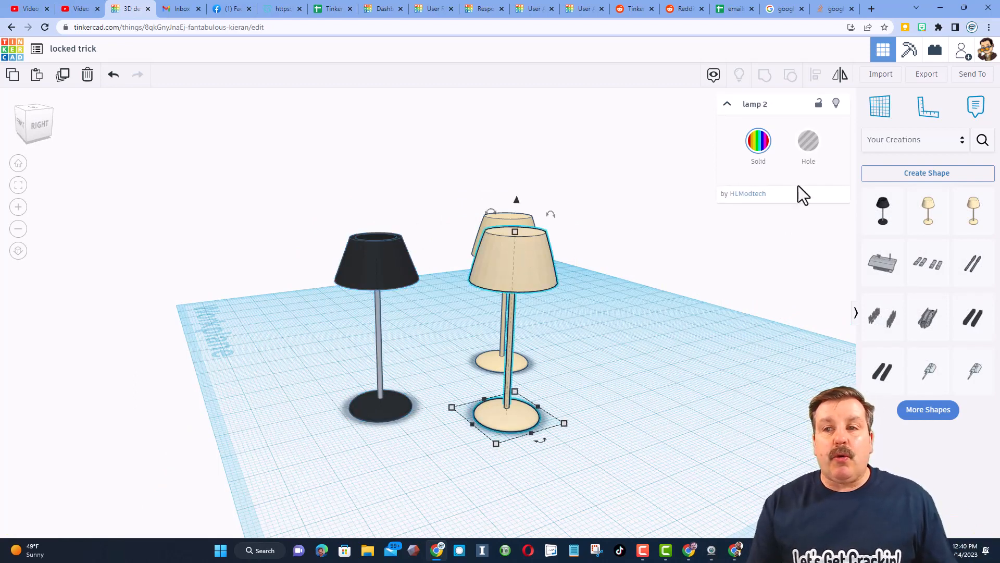
left_click_drag(524, 255, 527, 204)
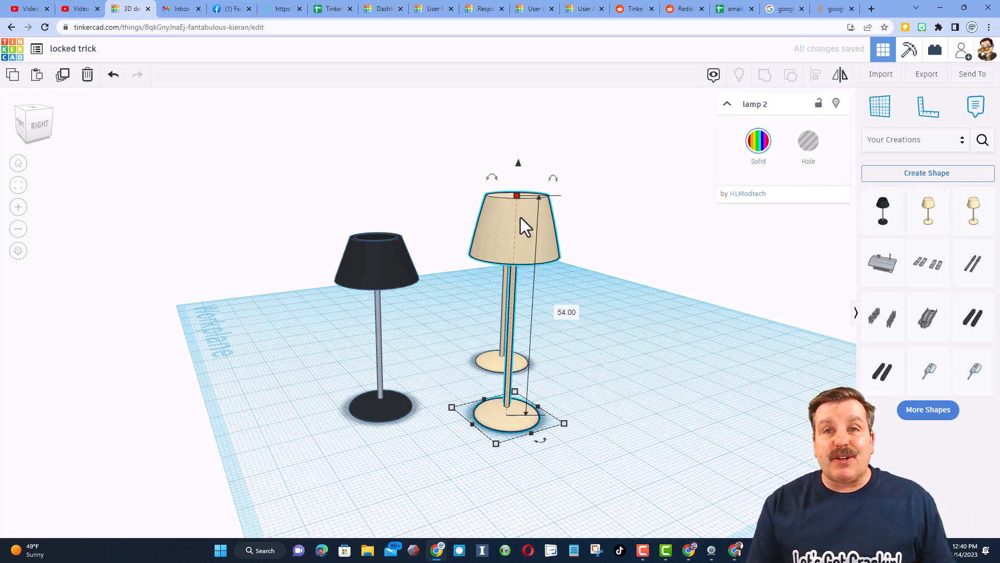
left_click(356, 284)
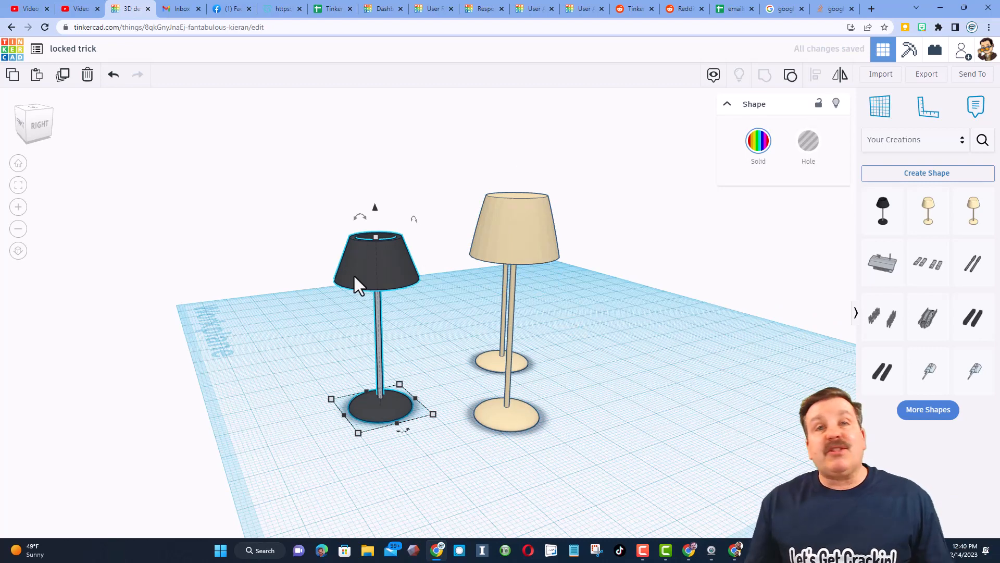